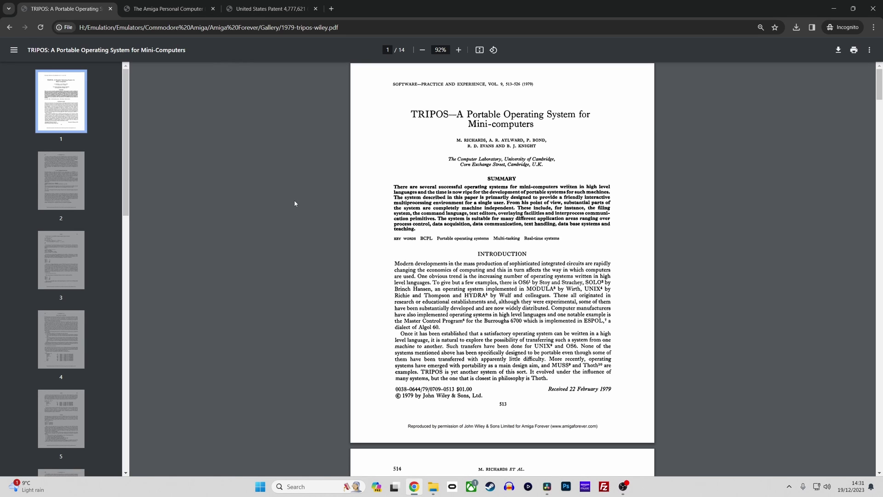
- Skim the TRIPOS paper and look at the document on the Amiga Personal Computer open beside it
{"action": "scroll", "coordinate": [295, 203], "scroll_direction": "down", "scroll_amount": 6}
{"action": "key", "text": "ctrl+Tab"}
{"action": "left_click", "coordinate": [72, 277]}
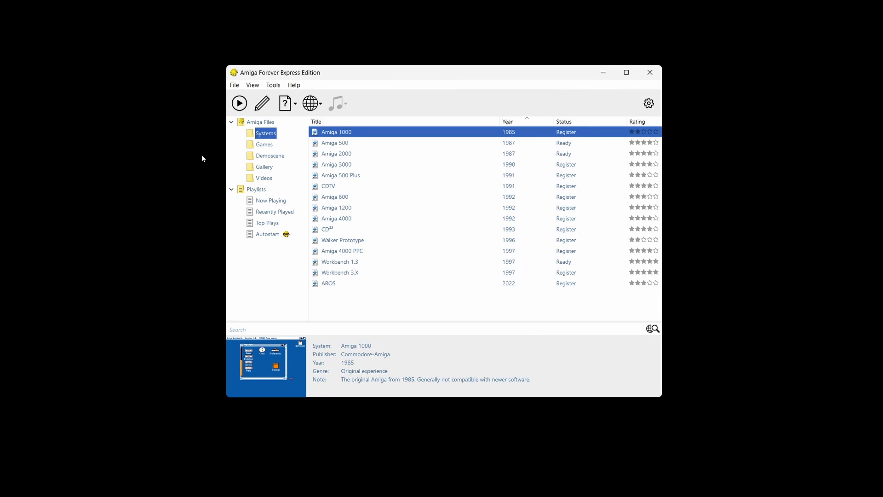
- Browse the full Games list in Amiga Forever down to its last title
{"action": "left_click", "coordinate": [256, 144]}
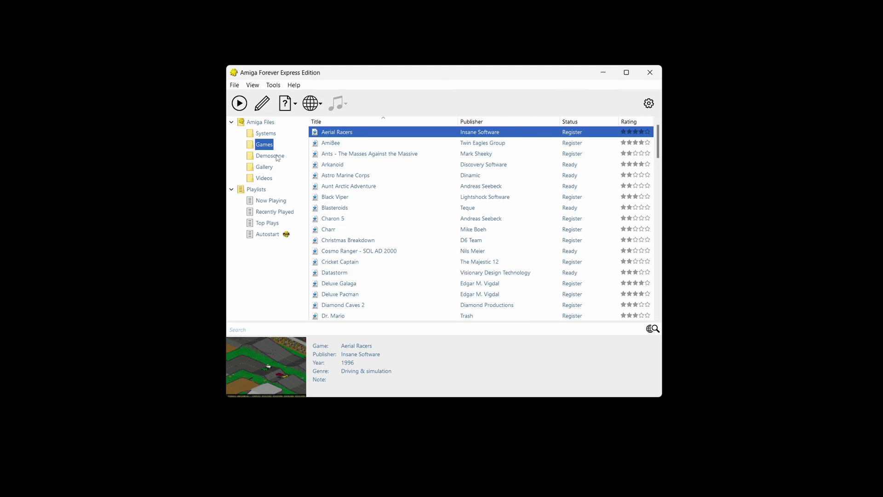
{"action": "scroll", "coordinate": [418, 190], "scroll_direction": "down", "scroll_amount": 2}
{"action": "scroll", "coordinate": [418, 191], "scroll_direction": "down", "scroll_amount": 13}
{"action": "scroll", "coordinate": [418, 190], "scroll_direction": "down", "scroll_amount": 15}
{"action": "scroll", "coordinate": [418, 190], "scroll_direction": "down", "scroll_amount": 3}
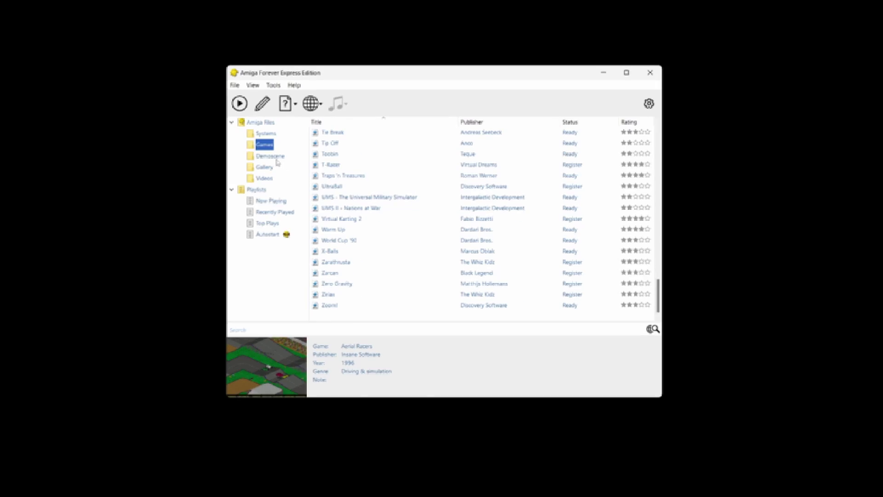
- Run the Amiga 500 system and enter "amiga forever is a great emu" in the speech program's input window
{"action": "left_click", "coordinate": [266, 133]}
{"action": "left_click", "coordinate": [452, 143]}
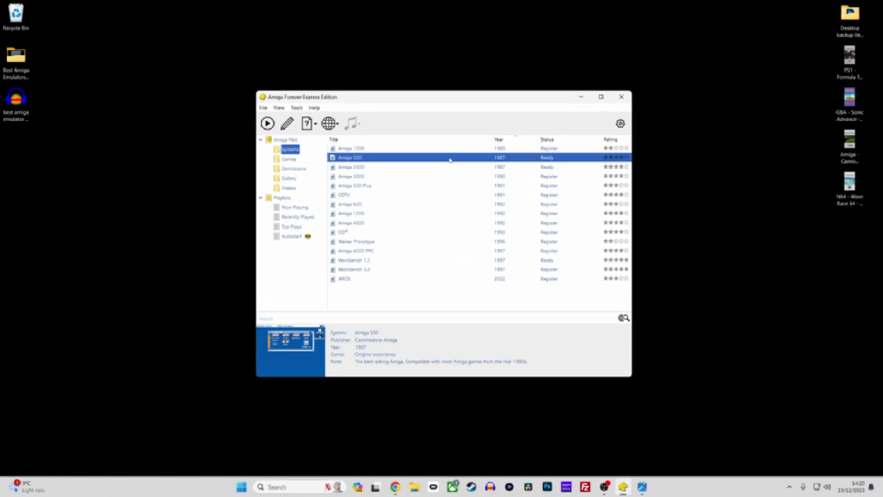
{"action": "double_click", "coordinate": [450, 157]}
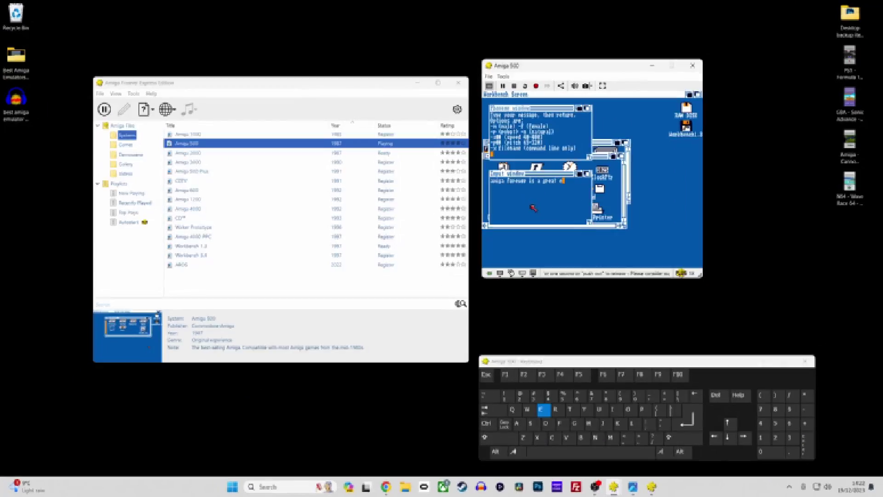
{"action": "type", "text": "mu"}
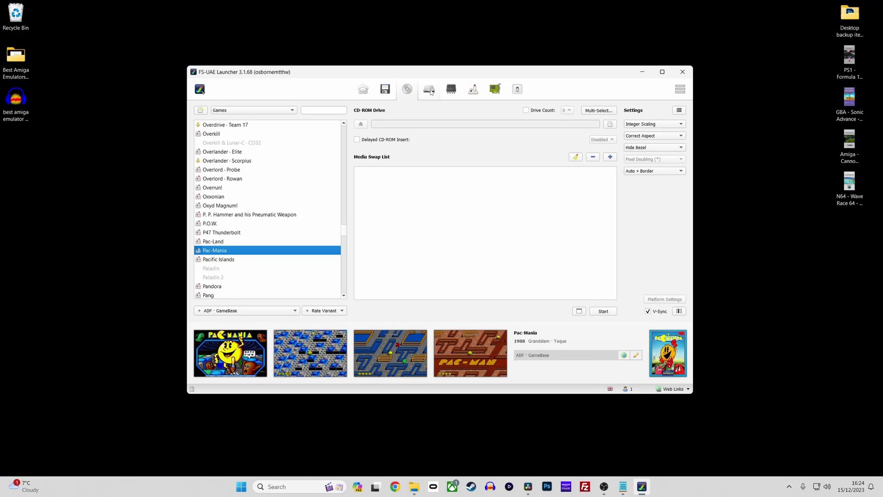
- Switch to FS-UAE Launcher and examine Pac-Mania's hard drive, ROM & RAM, input and expansion configuration
{"action": "left_click", "coordinate": [429, 90]}
{"action": "left_click", "coordinate": [449, 91]}
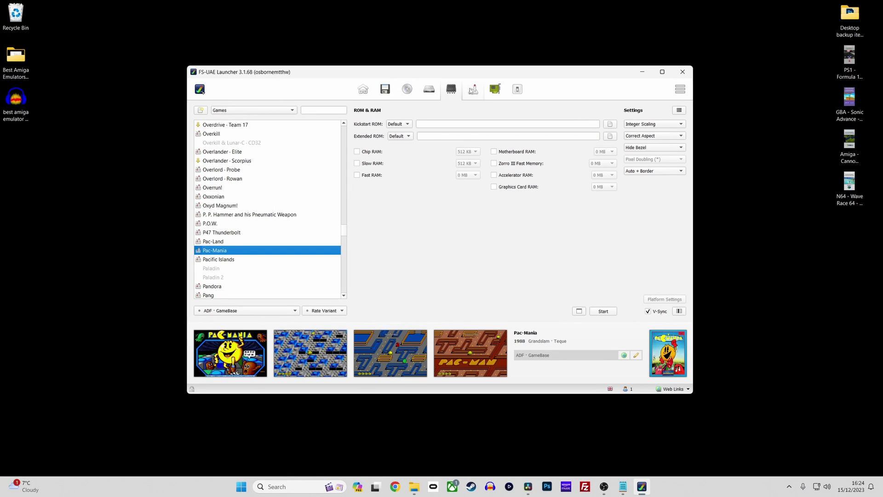
{"action": "left_click", "coordinate": [473, 90]}
{"action": "left_click", "coordinate": [495, 90]}
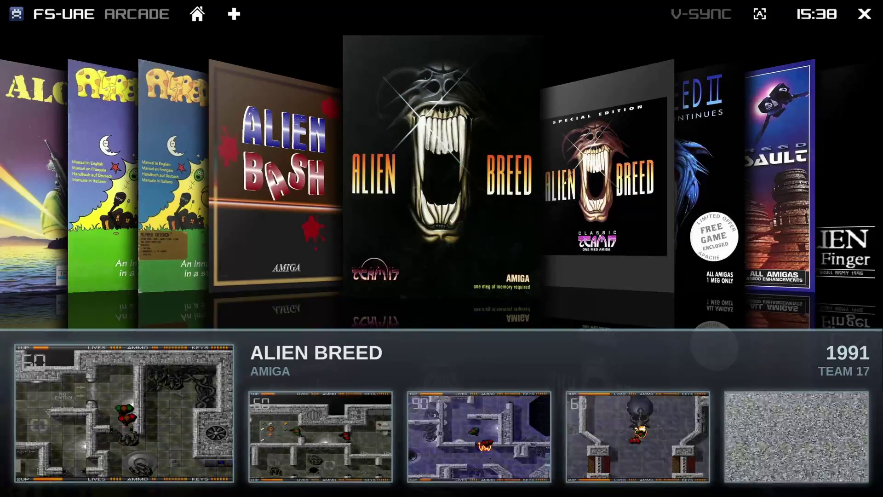
- Browse the game covers in FS-UAE Arcade from Alien Breed onward
{"action": "key", "text": "Right"}
{"action": "key", "text": "Right"}
{"action": "key", "text": "Right"}
{"action": "key", "text": "Right"}
{"action": "key", "text": "Right"}
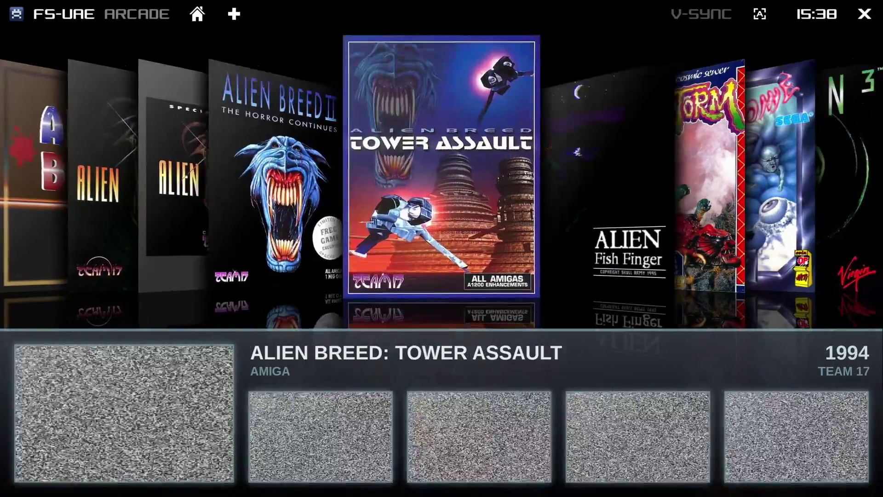
{"action": "key", "text": "Right"}
{"action": "key", "text": "Right"}
{"action": "key", "text": "Right"}
{"action": "key", "text": "Right"}
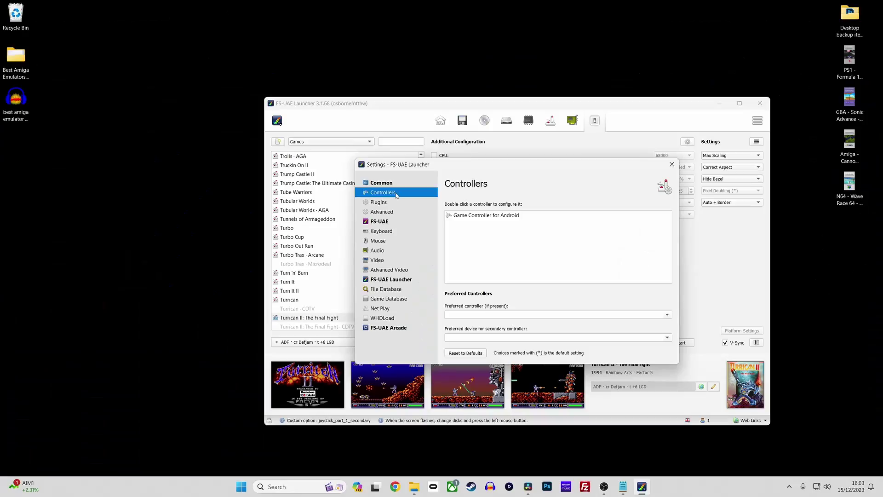
- Examine the FS-UAE Launcher settings for plugins, advanced options, FS-UAE, keyboard, mouse, audio and video
{"action": "left_click", "coordinate": [393, 202]}
{"action": "left_click", "coordinate": [389, 212]}
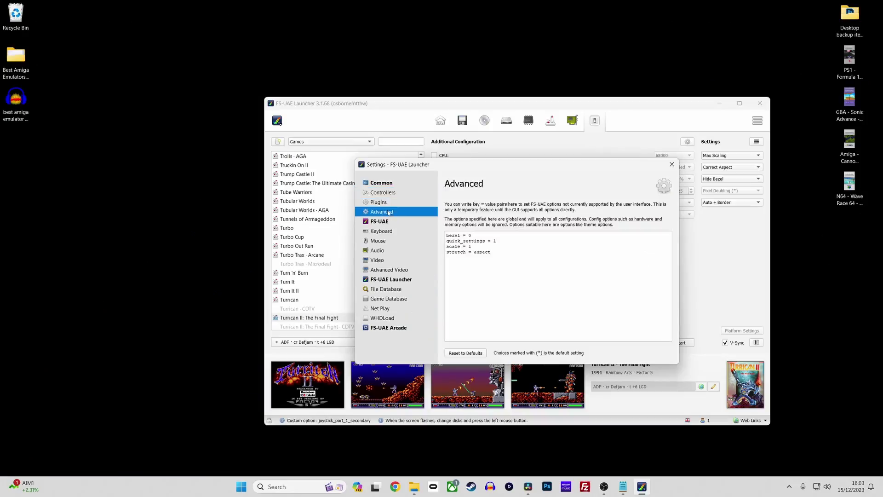
{"action": "left_click", "coordinate": [389, 222]}
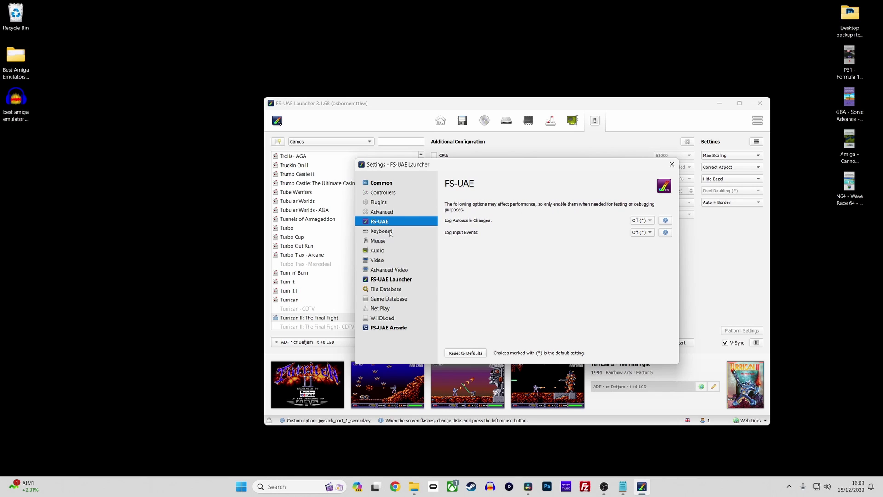
{"action": "left_click", "coordinate": [390, 233]}
{"action": "left_click", "coordinate": [385, 242]}
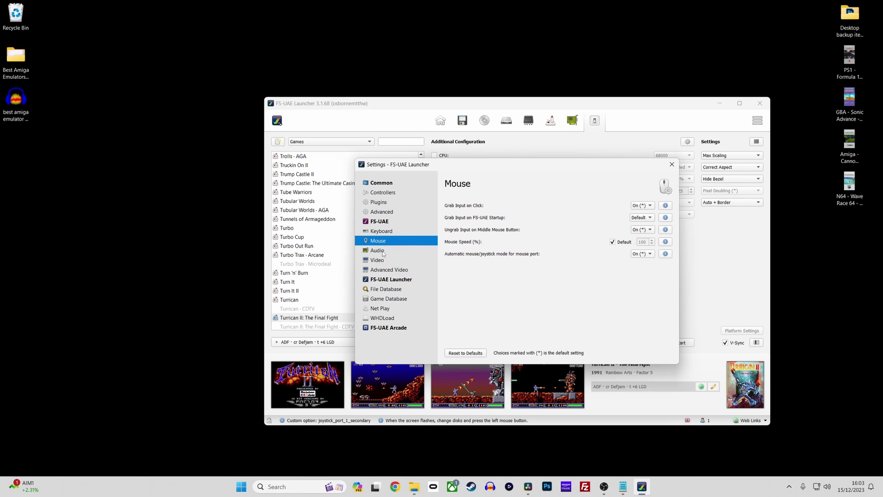
{"action": "left_click", "coordinate": [383, 253]}
{"action": "left_click", "coordinate": [384, 263]}
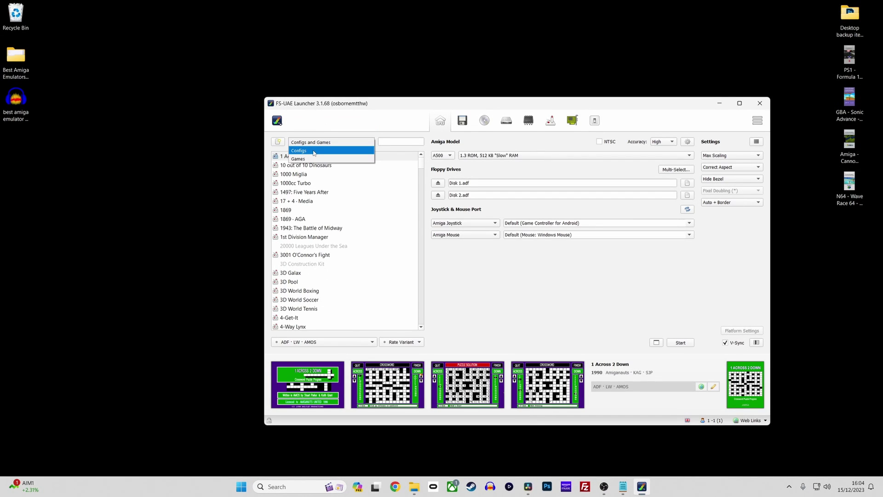
- Limit the launcher's game list to Configs
{"action": "left_click", "coordinate": [314, 151]}
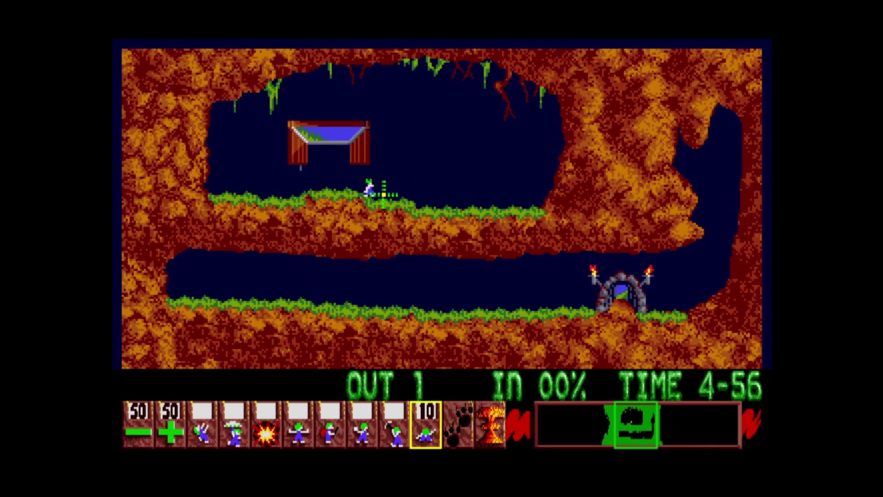
- Try to assign the digger skill to the lemming walking below the entrance in Lemmings
{"action": "left_click", "coordinate": [384, 195]}
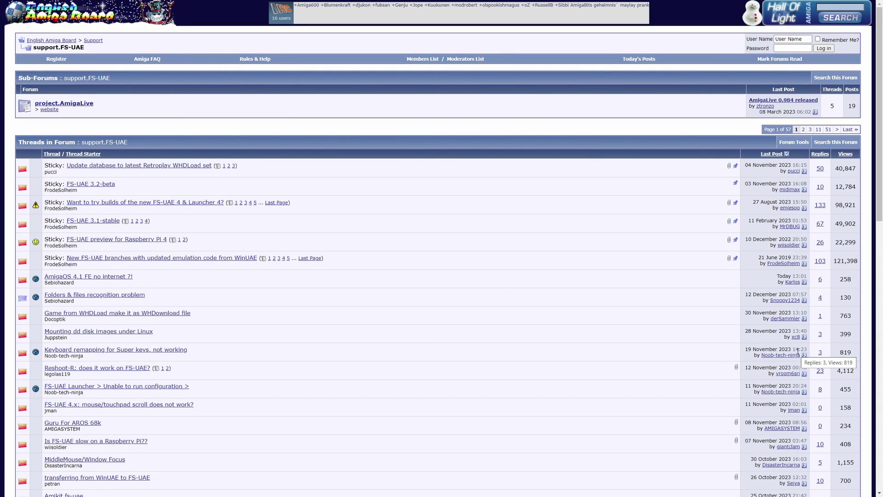
- Look through the threads in the support.FS-UAE forum on English Amiga Board
{"action": "scroll", "coordinate": [798, 352], "scroll_direction": "down", "scroll_amount": 5}
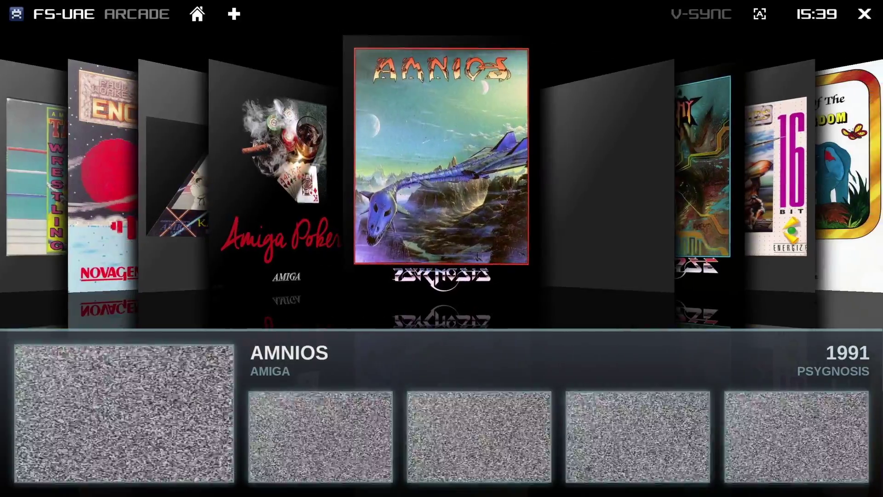
- Browse the game covers that follow Amnios in FS-UAE Arcade
{"action": "key", "text": "Right"}
{"action": "key", "text": "Right"}
{"action": "key", "text": "Right"}
{"action": "key", "text": "Right"}
{"action": "key", "text": "Right"}
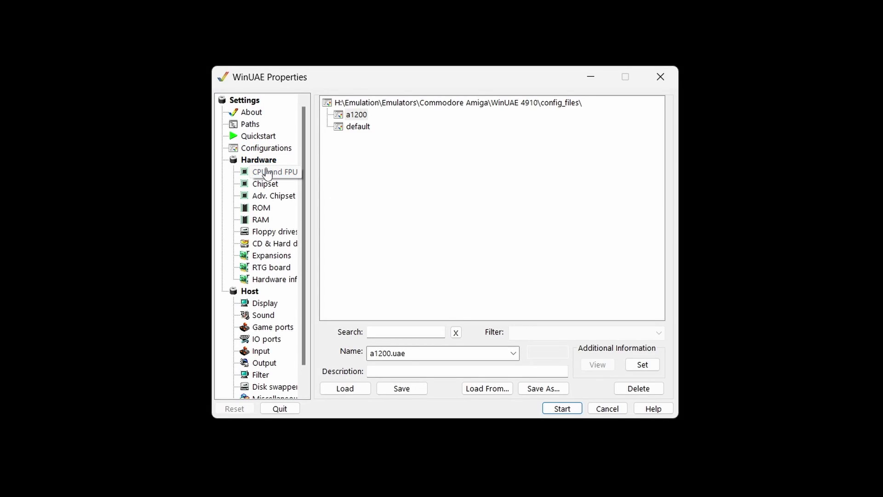
- Switch to WinUAE and examine its hardware settings, from CPU and chipset through ROM, RAM, floppy drives and CD & hard drives
{"action": "left_click", "coordinate": [268, 173]}
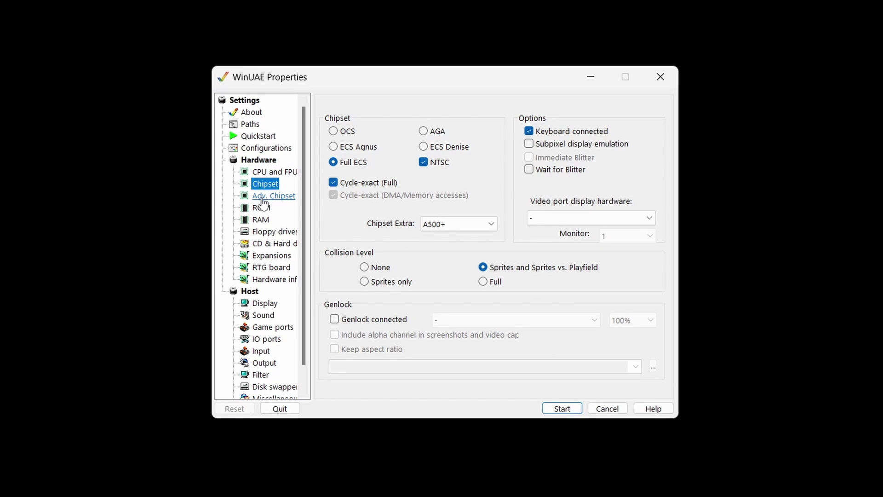
{"action": "left_click", "coordinate": [263, 197]}
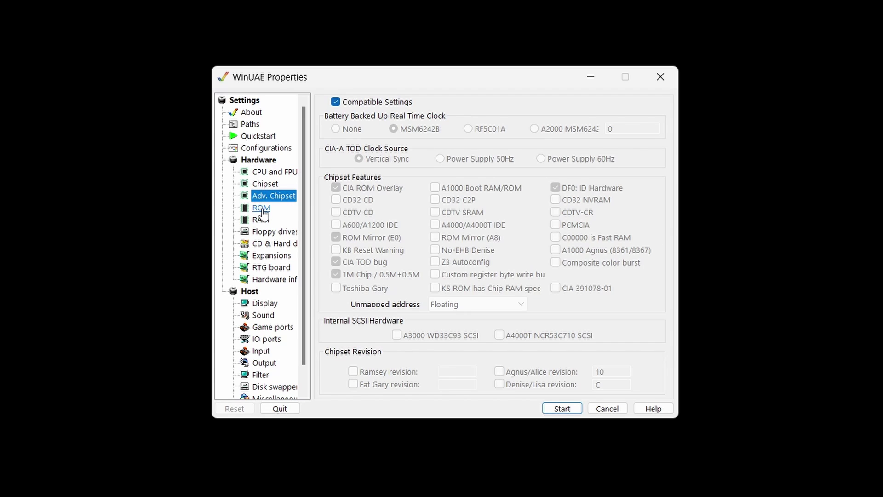
{"action": "left_click", "coordinate": [261, 208]}
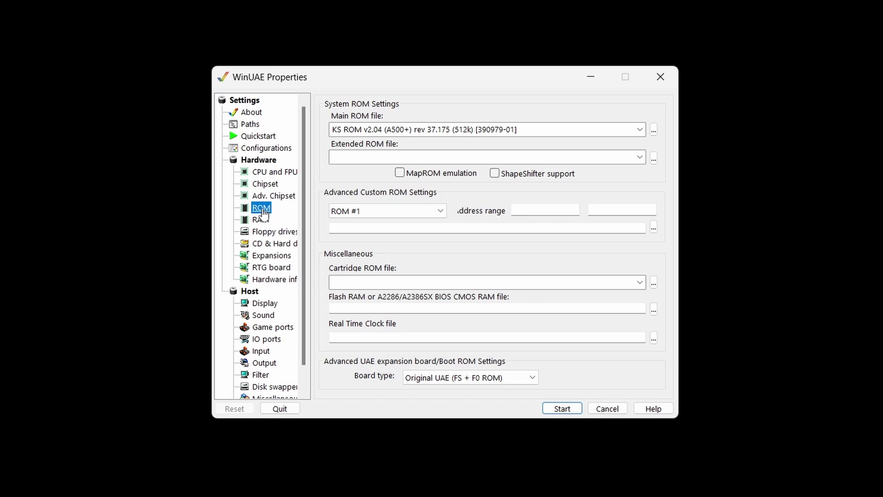
{"action": "left_click", "coordinate": [263, 220]}
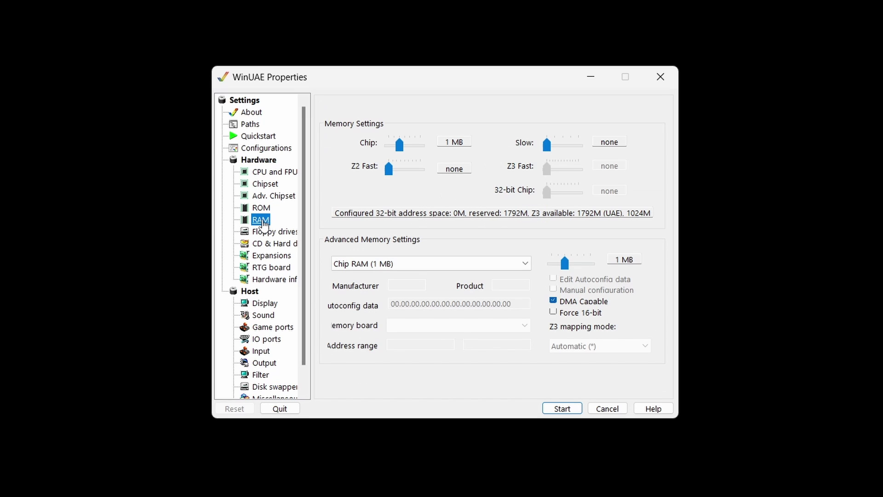
{"action": "left_click", "coordinate": [267, 231]}
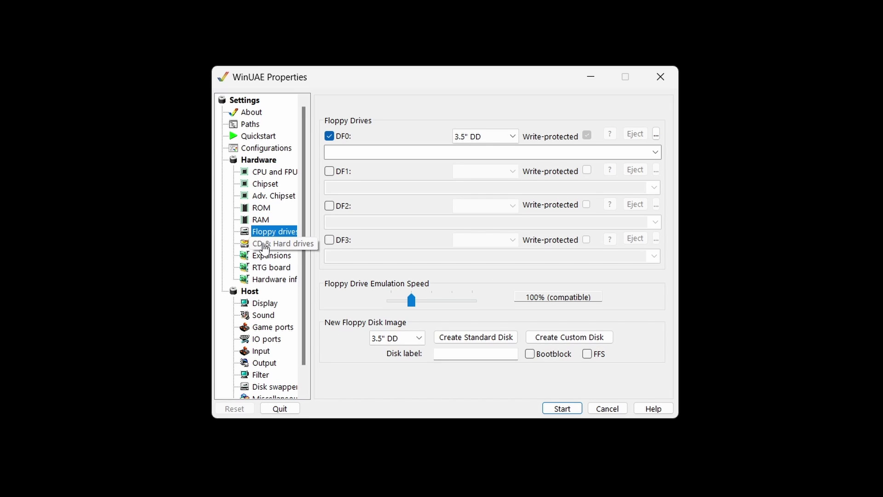
{"action": "left_click", "coordinate": [265, 245]}
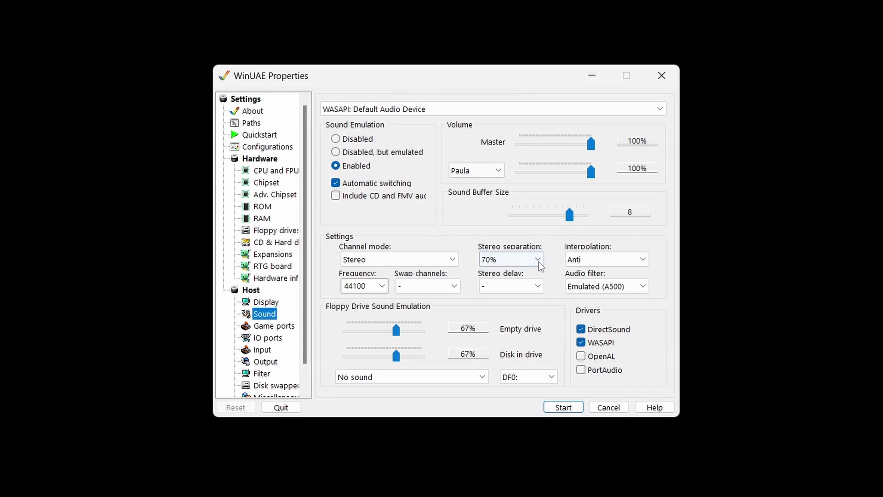
- Set the stereo separation to 30% in the WinUAE sound settings
{"action": "left_click", "coordinate": [538, 260]}
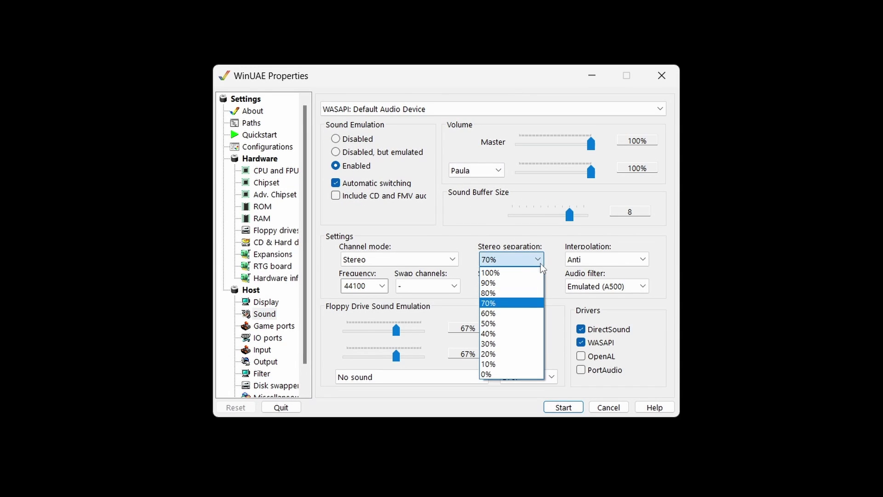
{"action": "left_click", "coordinate": [517, 345]}
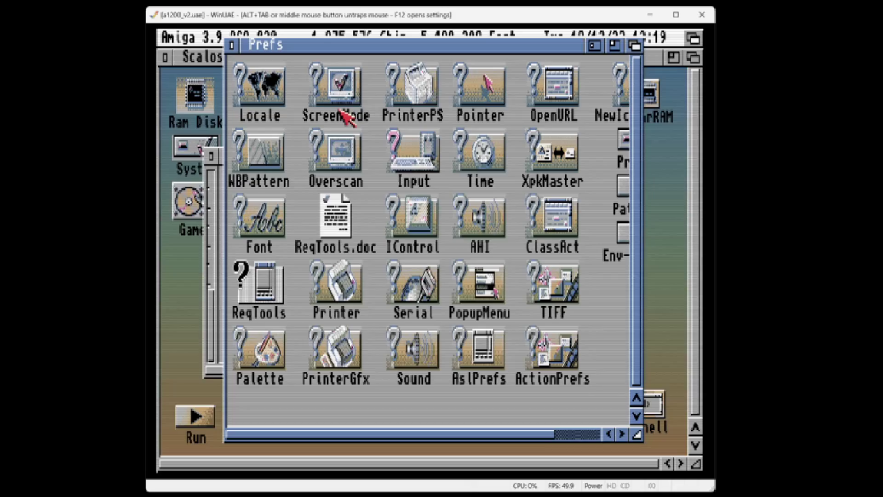
- Look through the display modes in the ScreenMode preferences, apply them for use, and close the Prefs and System drawers
{"action": "double_click", "coordinate": [345, 112]}
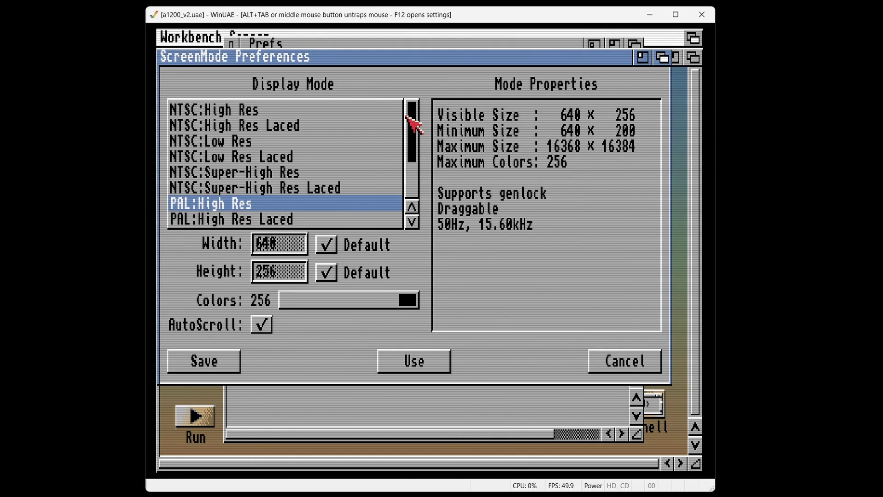
{"action": "left_click_drag", "start_coordinate": [414, 124], "coordinate": [414, 193]}
{"action": "left_click", "coordinate": [411, 358]}
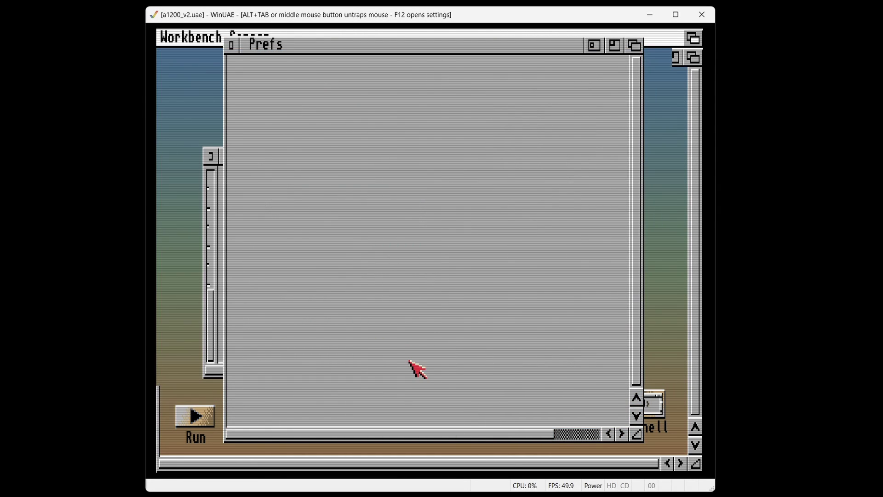
{"action": "left_click", "coordinate": [232, 45]}
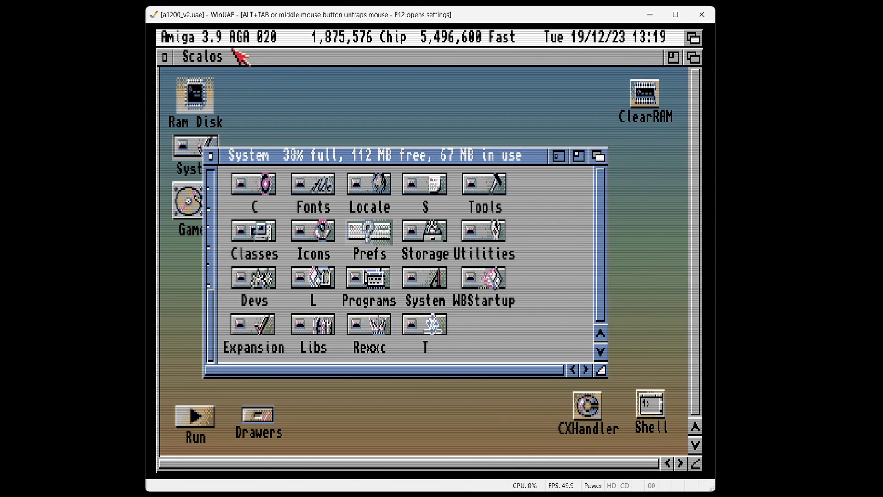
{"action": "left_click", "coordinate": [212, 158]}
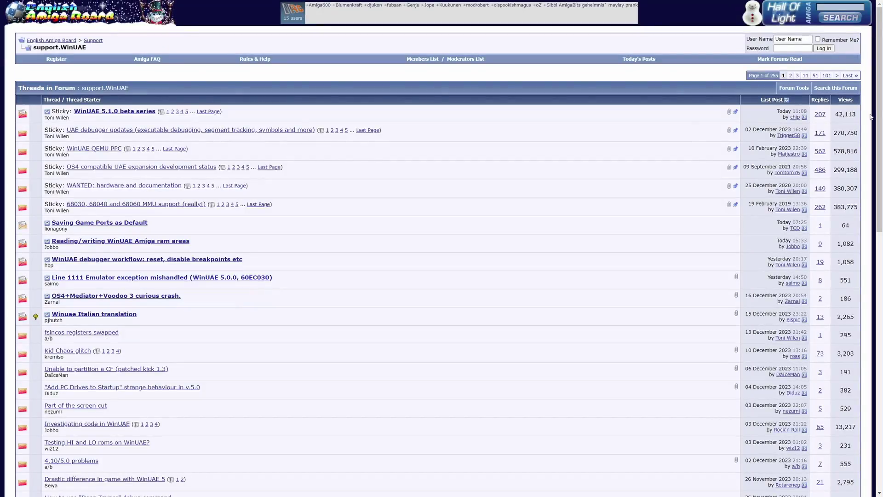
- Look through the threads in the support.WinUAE forum and return to the start of the page
{"action": "scroll", "coordinate": [870, 116], "scroll_direction": "down", "scroll_amount": 6}
{"action": "scroll", "coordinate": [870, 116], "scroll_direction": "down", "scroll_amount": 4}
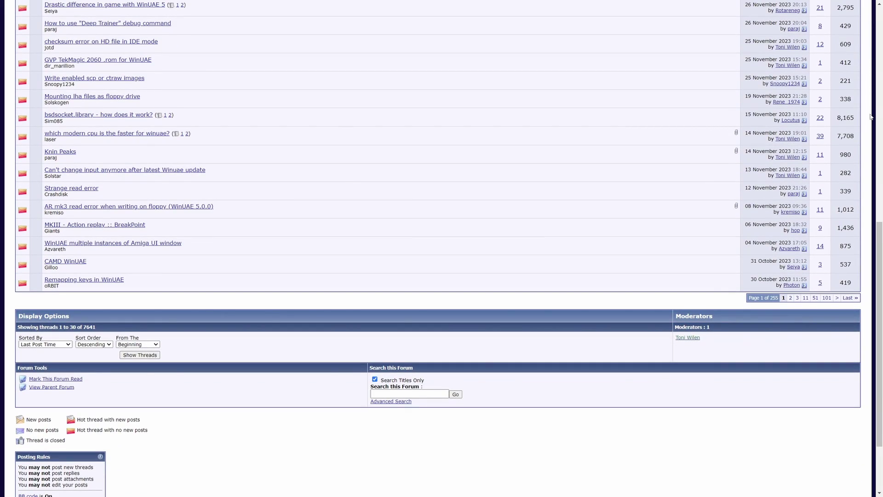
{"action": "scroll", "coordinate": [871, 116], "scroll_direction": "up", "scroll_amount": 10}
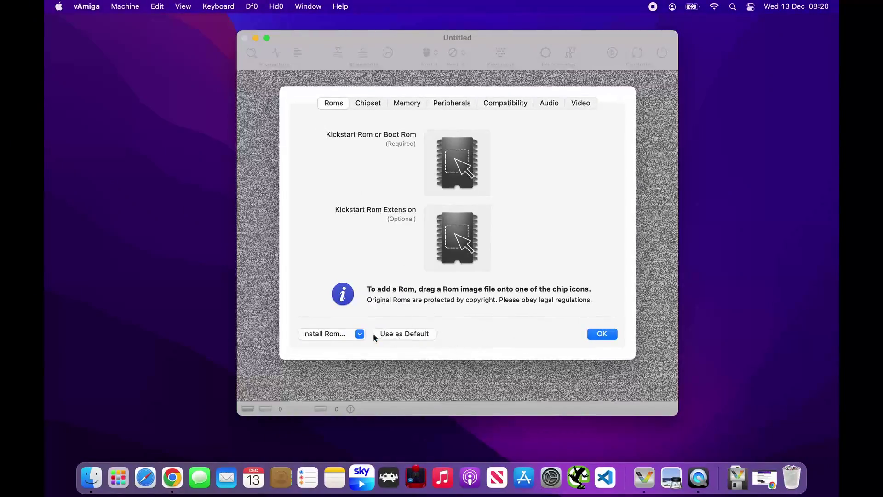
- Switch to vAmiga and install the Kickstart 1.3 ROM as the boot ROM
{"action": "left_click", "coordinate": [361, 334]}
{"action": "left_click", "coordinate": [366, 366]}
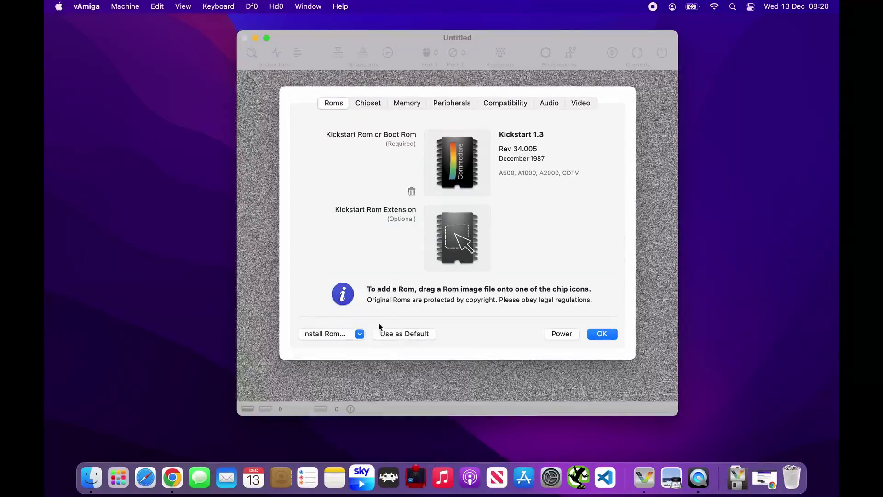
- Look through the chipset, memory, peripherals, compatibility, audio and video settings of the virtual Amiga
{"action": "left_click", "coordinate": [367, 104]}
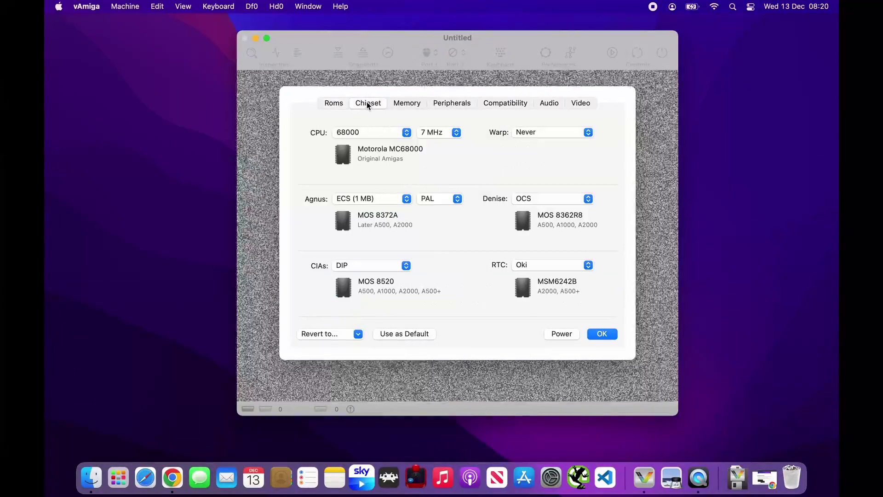
{"action": "left_click", "coordinate": [409, 105]}
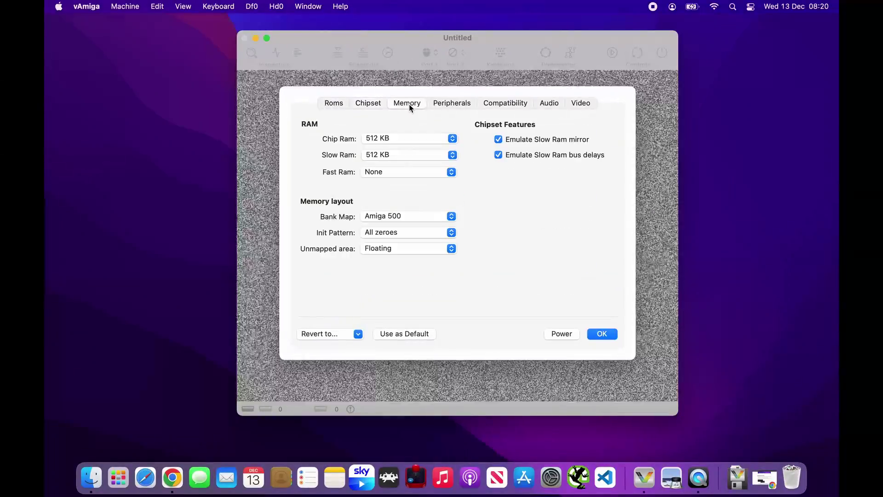
{"action": "left_click", "coordinate": [446, 103]}
{"action": "left_click", "coordinate": [497, 103]}
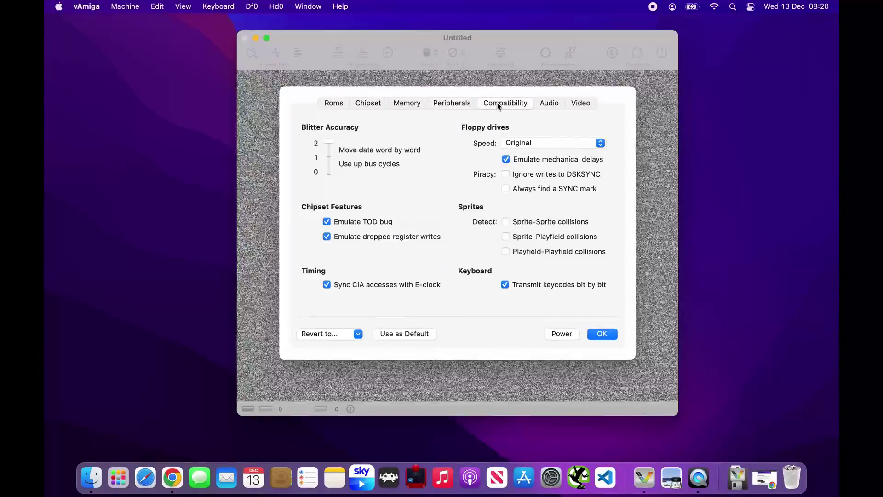
{"action": "left_click", "coordinate": [541, 104]}
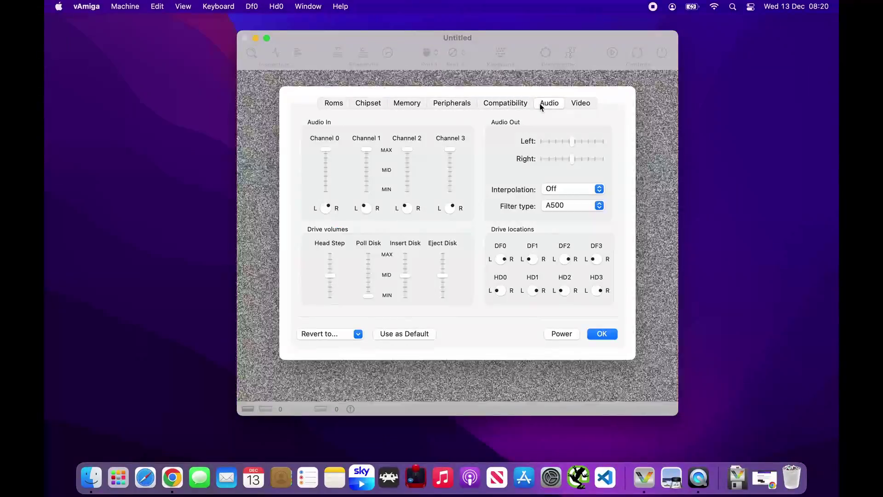
{"action": "left_click", "coordinate": [572, 106]}
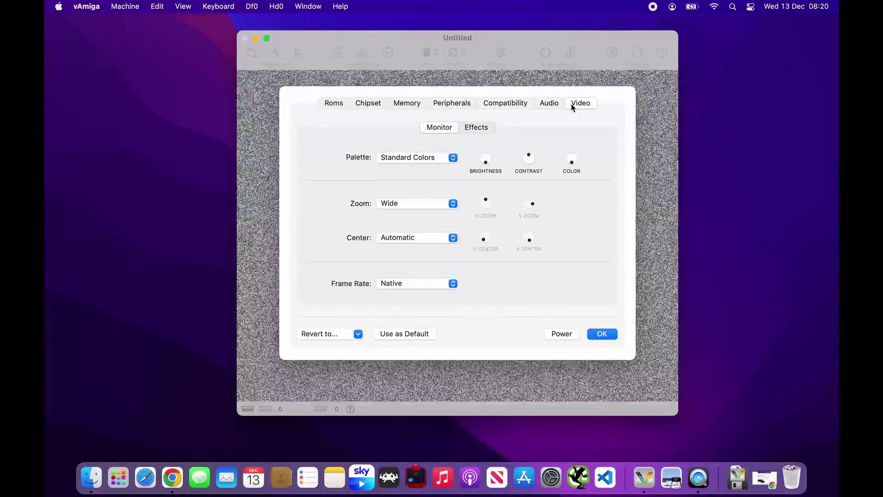
- Power on the virtual Amiga with these settings and enlarge the emulator window
{"action": "left_click", "coordinate": [555, 333]}
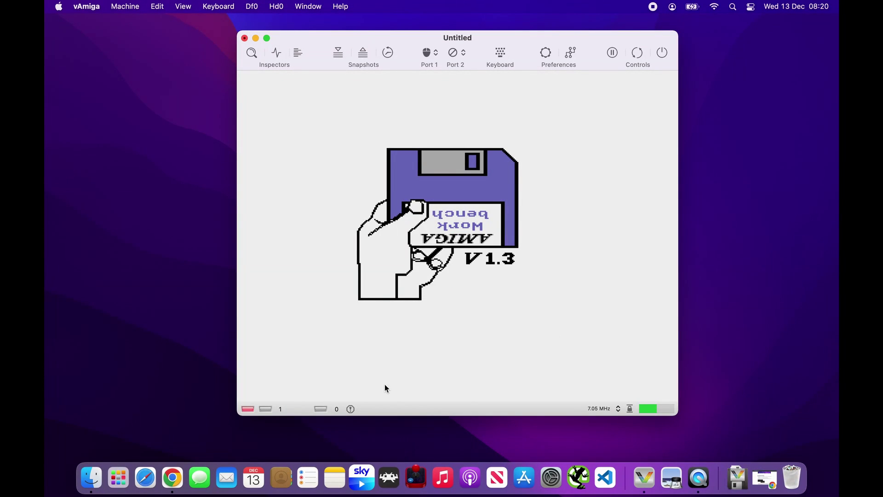
{"action": "left_click_drag", "start_coordinate": [237, 415], "coordinate": [119, 437]}
{"action": "left_click_drag", "start_coordinate": [217, 433], "coordinate": [146, 463]}
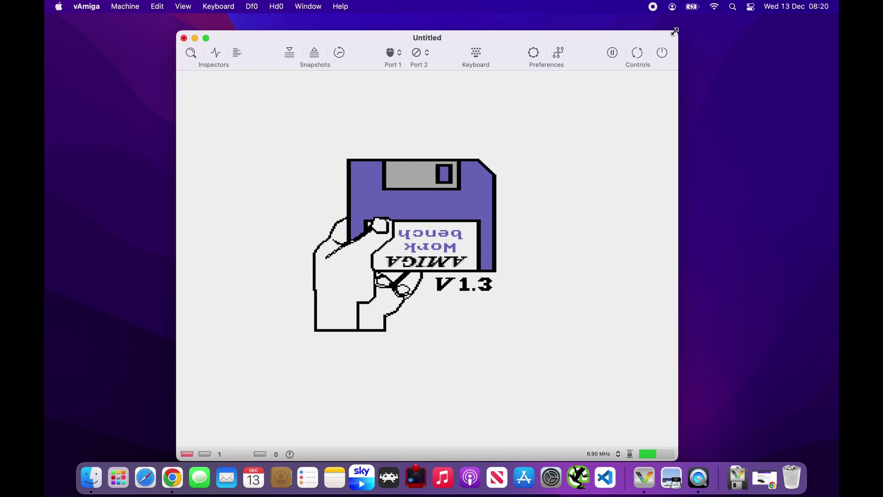
{"action": "left_click_drag", "start_coordinate": [676, 33], "coordinate": [700, 15]}
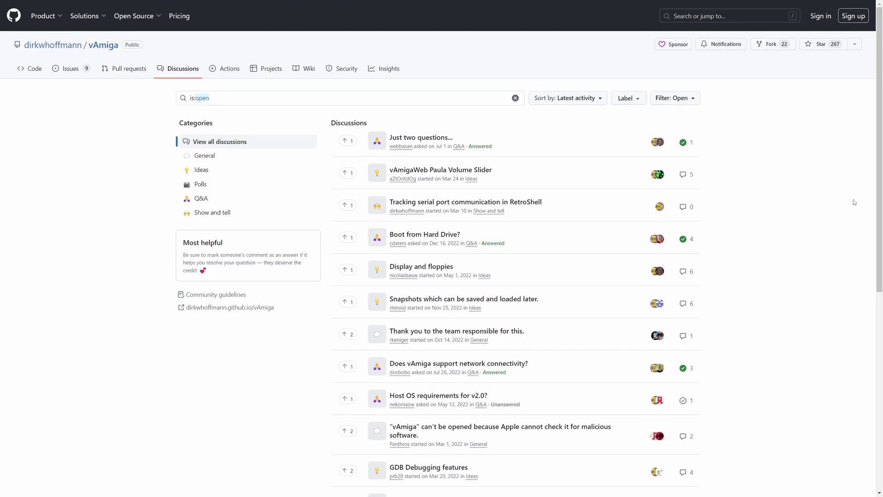
- Look through the open discussions of the vAmiga project on GitHub
{"action": "scroll", "coordinate": [854, 201], "scroll_direction": "down", "scroll_amount": 3}
{"action": "scroll", "coordinate": [853, 202], "scroll_direction": "down", "scroll_amount": 3}
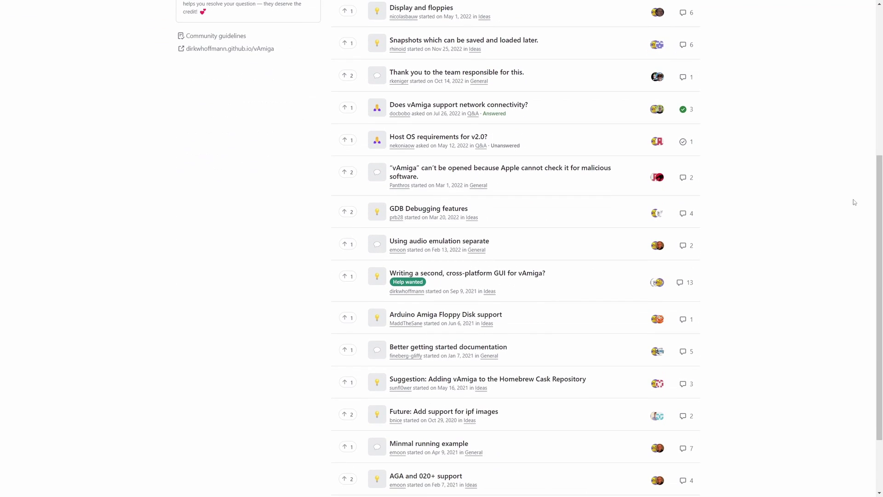
{"action": "scroll", "coordinate": [854, 202], "scroll_direction": "down", "scroll_amount": 3}
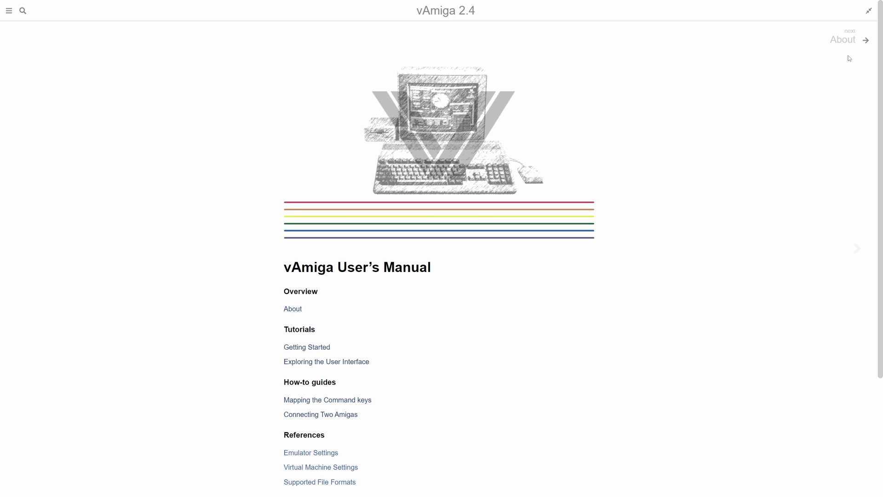
- Open the About page of the vAmiga User's Manual and skim the emulator's design goals
{"action": "left_click", "coordinate": [851, 42]}
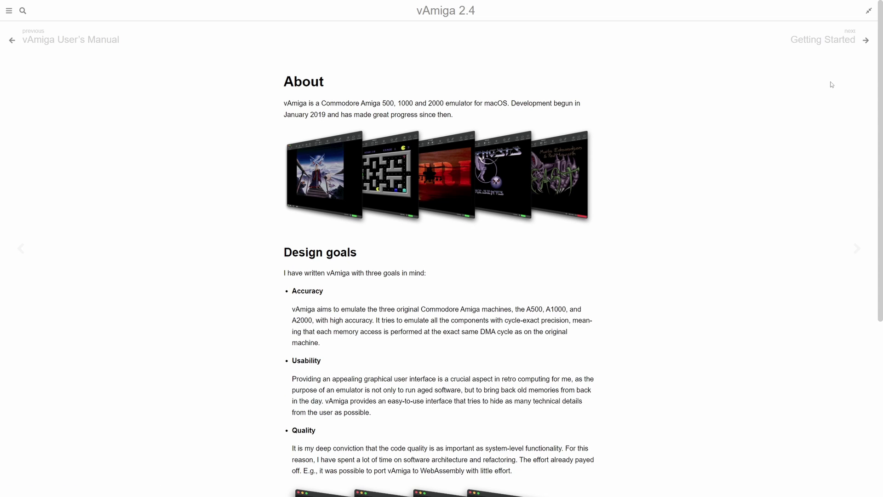
{"action": "scroll", "coordinate": [832, 84], "scroll_direction": "down", "scroll_amount": 5}
{"action": "scroll", "coordinate": [832, 85], "scroll_direction": "up", "scroll_amount": 5}
- Go to the manual's Getting Started page and read through the installation and Kickstart ROM instructions
{"action": "left_click", "coordinate": [823, 42]}
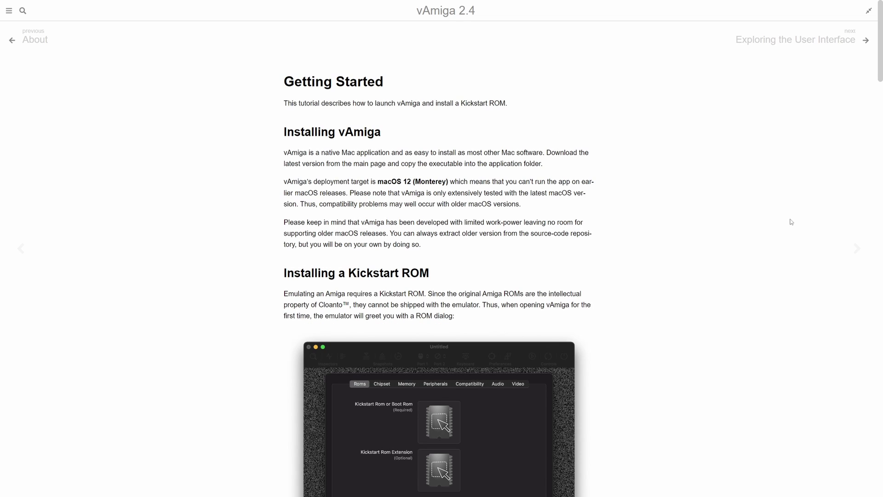
{"action": "scroll", "coordinate": [791, 222], "scroll_direction": "down", "scroll_amount": 10}
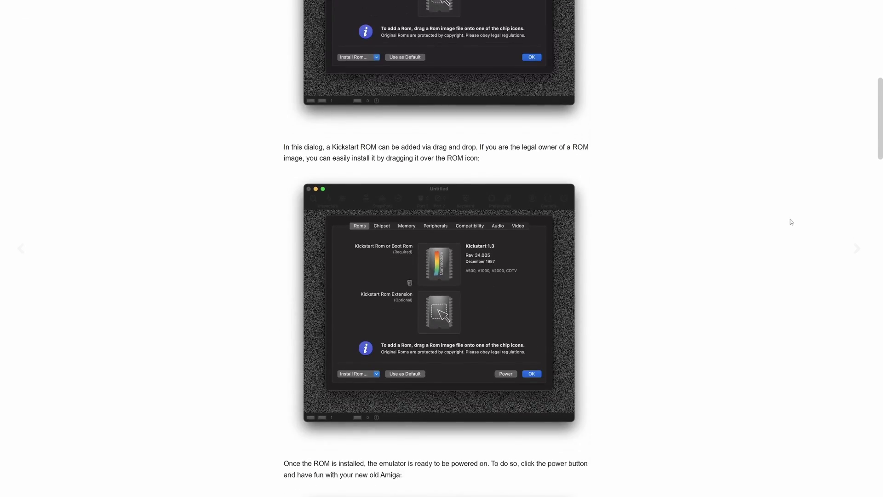
{"action": "scroll", "coordinate": [792, 222], "scroll_direction": "down", "scroll_amount": 10}
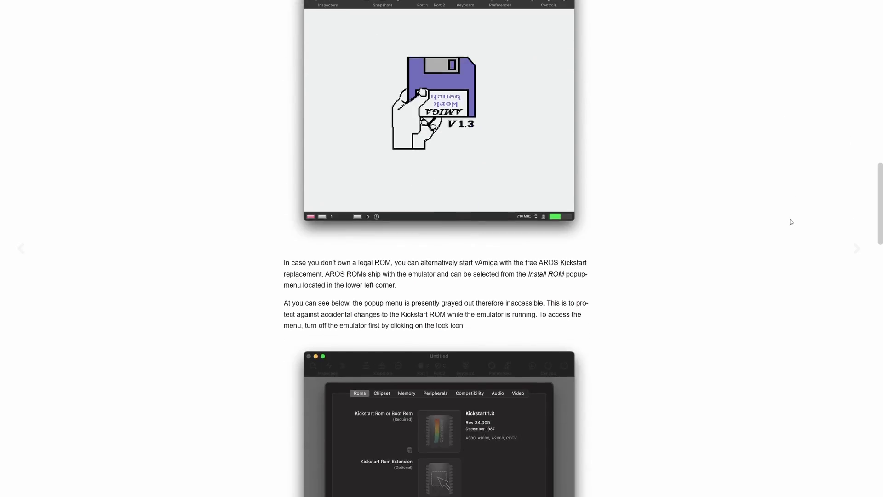
{"action": "scroll", "coordinate": [792, 222], "scroll_direction": "down", "scroll_amount": 5}
{"action": "scroll", "coordinate": [792, 221], "scroll_direction": "down", "scroll_amount": 6}
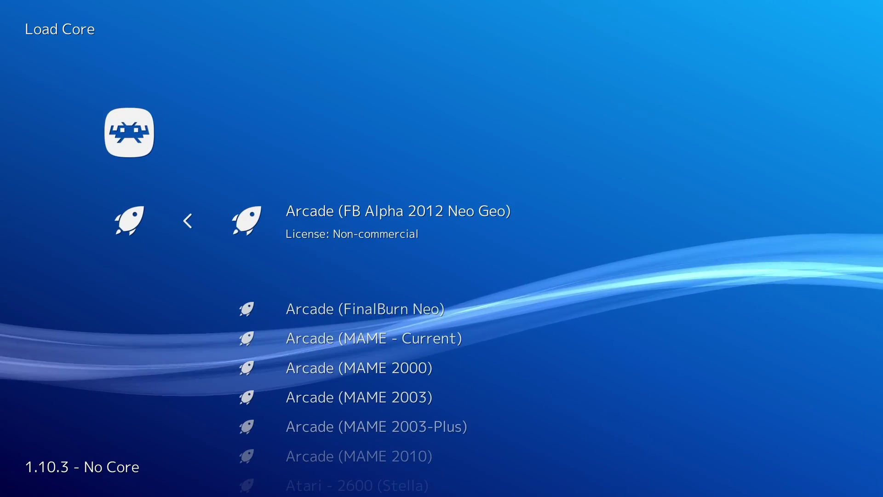
- Switch to RetroArch and browse the list of loadable cores from the arcade cores past the Commodore ones
{"action": "key", "text": "Down"}
{"action": "key", "text": "Down"}
{"action": "key", "text": "Down"}
{"action": "key", "text": "Down"}
{"action": "key", "text": "Down"}
{"action": "key", "text": "Down"}
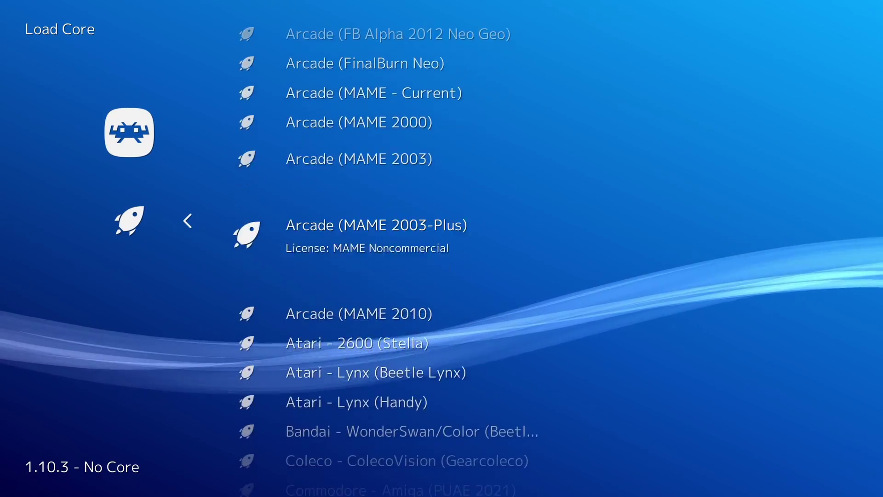
{"action": "key", "text": "Down"}
{"action": "key", "text": "Down"}
{"action": "key", "text": "Down"}
{"action": "key", "text": "Down"}
{"action": "key", "text": "Down"}
{"action": "key", "text": "Down"}
{"action": "key", "text": "Down"}
{"action": "key", "text": "Down"}
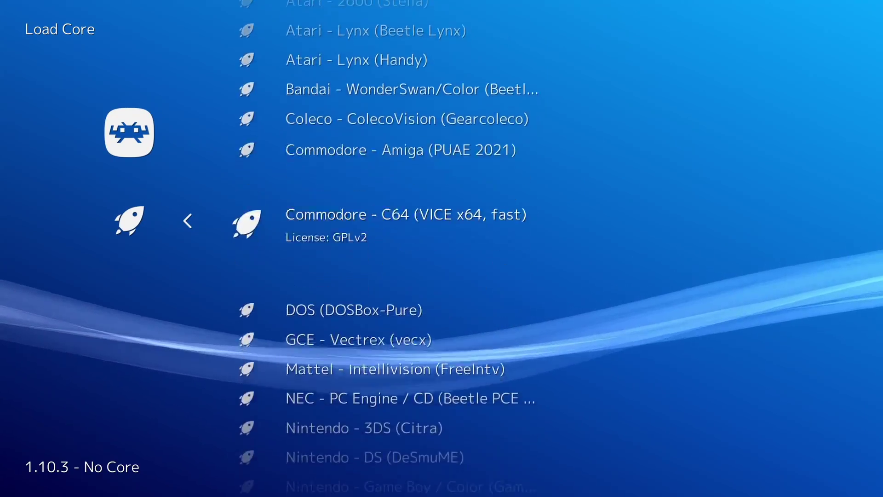
{"action": "key", "text": "Down"}
{"action": "key", "text": "Down"}
{"action": "key", "text": "Down"}
{"action": "key", "text": "Down"}
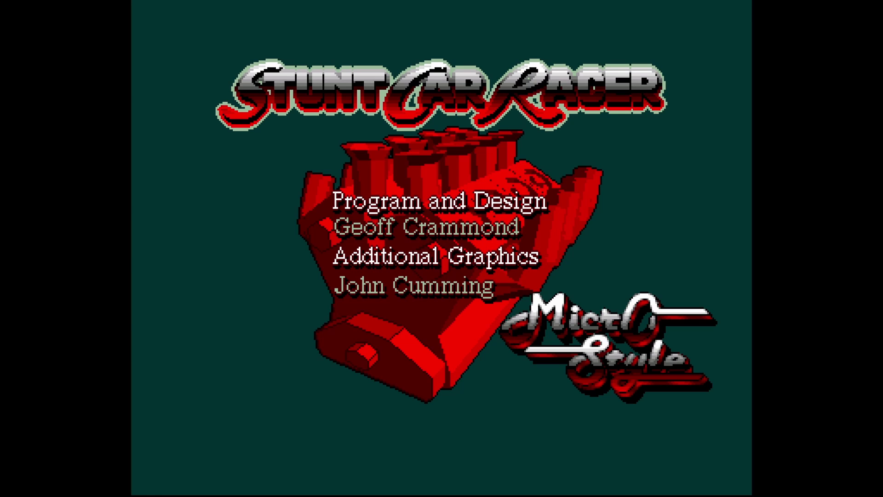
- Bring up the quick menu over Stunt Car Racer and open the core options of the running content
{"action": "key", "text": "F1"}
{"action": "key", "text": "Down"}
{"action": "key", "text": "Down"}
{"action": "key", "text": "Down"}
{"action": "key", "text": "Down"}
{"action": "key", "text": "Down"}
{"action": "key", "text": "Down"}
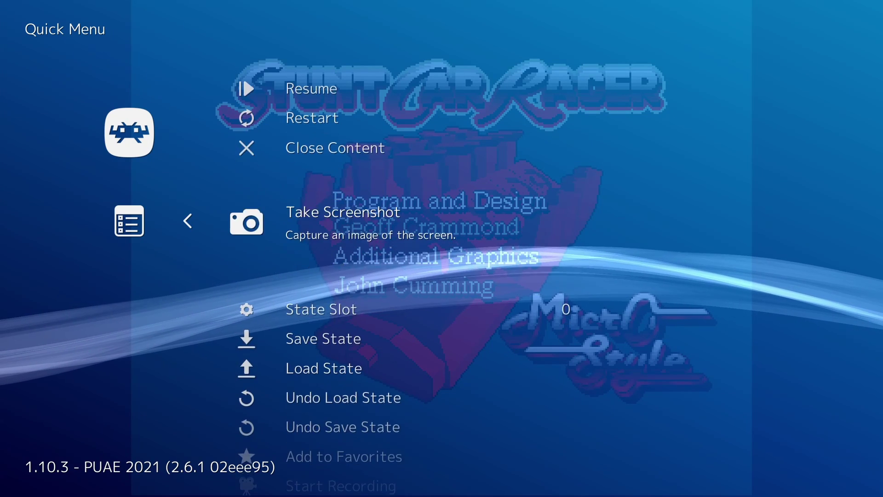
{"action": "key", "text": "Down"}
{"action": "key", "text": "Down"}
{"action": "key", "text": "Down"}
{"action": "key", "text": "Down"}
{"action": "key", "text": "Down"}
{"action": "key", "text": "Down"}
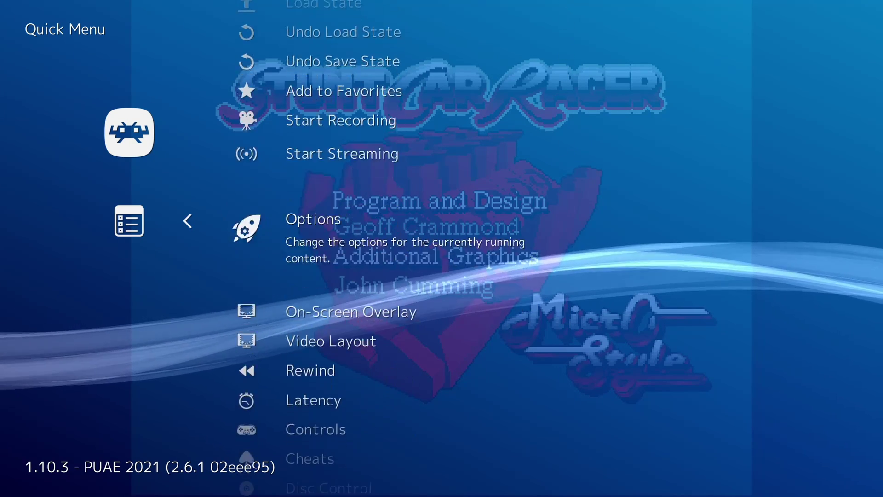
{"action": "key", "text": "Return"}
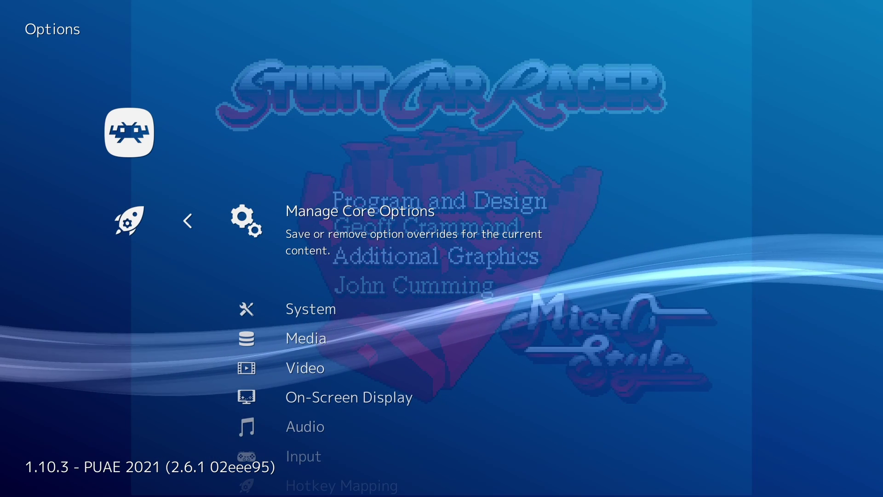
- Examine the default Amiga models for automatic floppy, HD and CD content in the System options
{"action": "key", "text": "Down"}
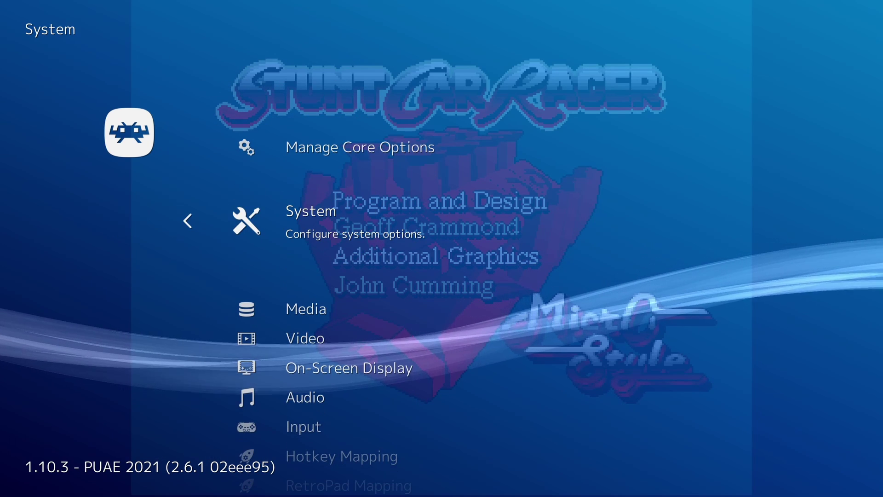
{"action": "key", "text": "Down"}
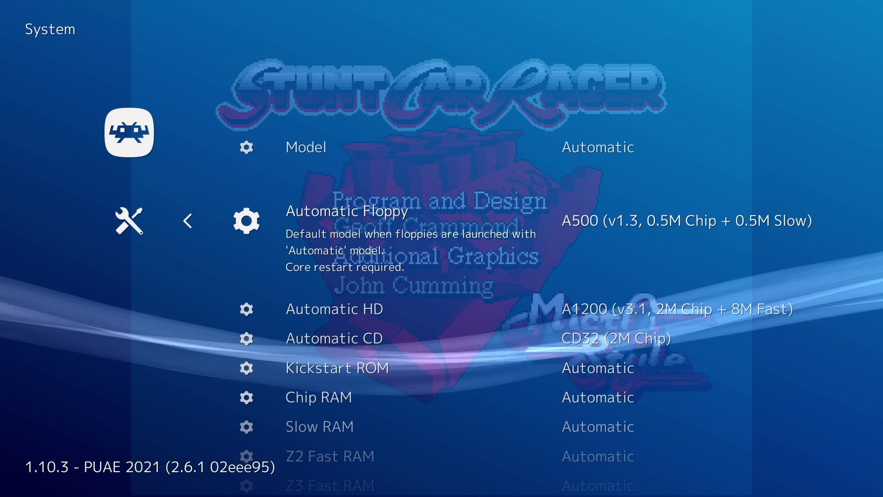
{"action": "key", "text": "Down"}
{"action": "key", "text": "Down"}
{"action": "key", "text": "Down"}
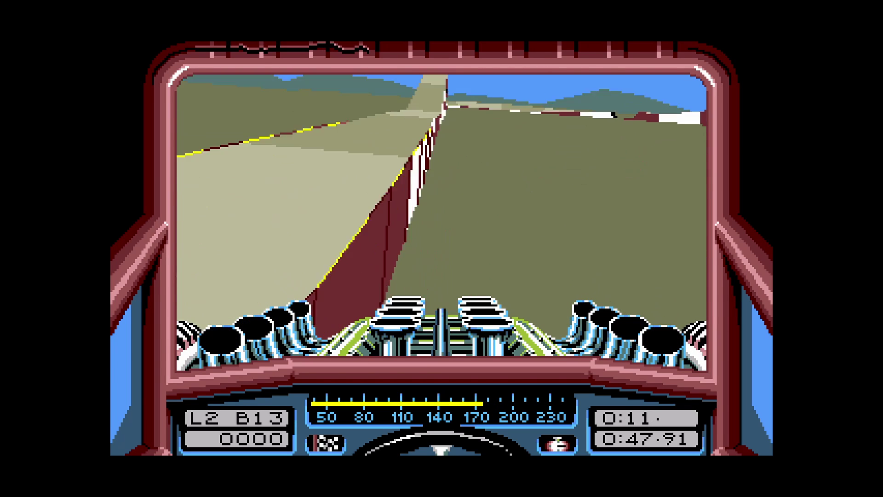
- Pause Stunt Car Racer, review the model, Kickstart ROM and RAM entries in the core's System options, and return to the option categories
{"action": "key", "text": "F1"}
{"action": "key", "text": "Down"}
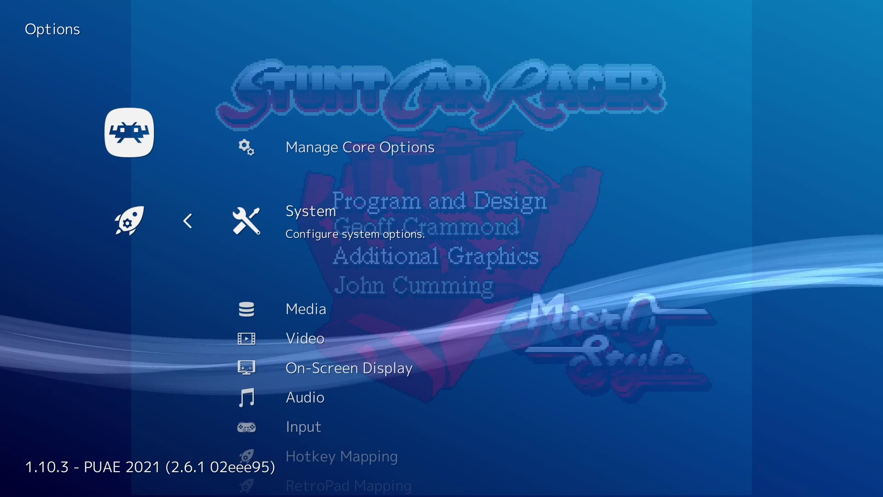
{"action": "key", "text": "Return"}
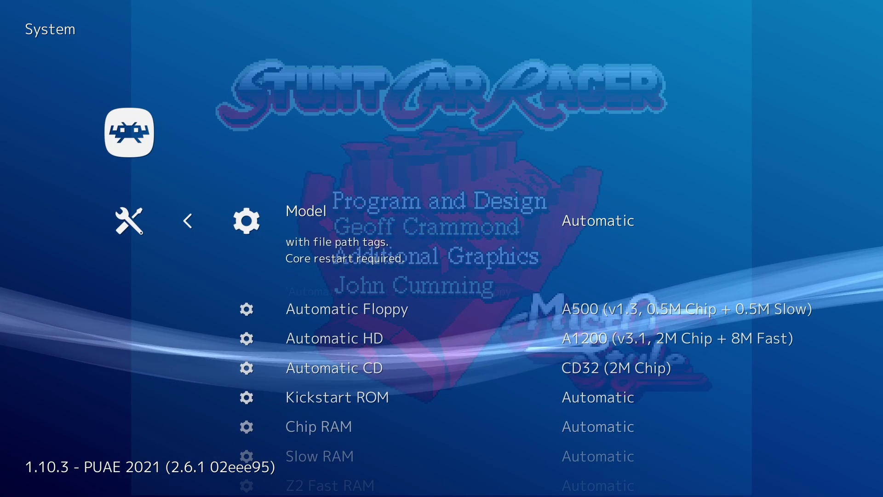
{"action": "key", "text": "Down"}
{"action": "key", "text": "Down"}
{"action": "key", "text": "Down"}
{"action": "key", "text": "Down"}
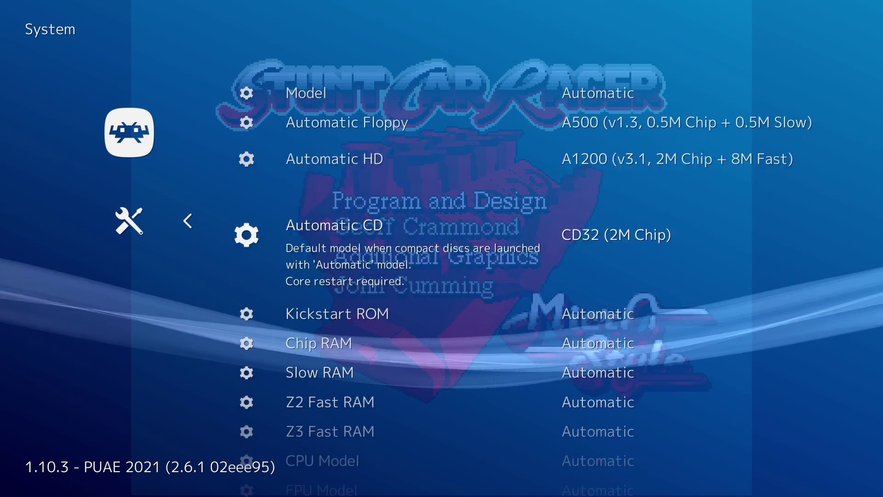
{"action": "key", "text": "Down"}
{"action": "key", "text": "Down"}
{"action": "key", "text": "Down"}
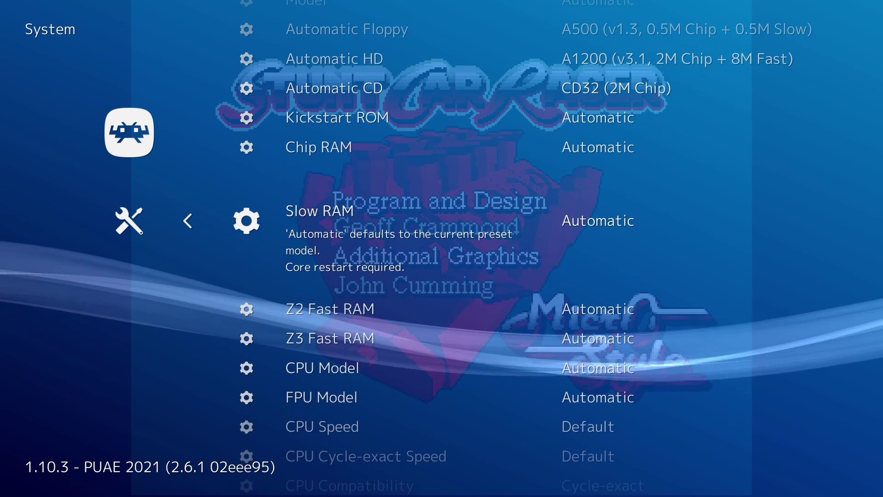
{"action": "key", "text": "Down"}
{"action": "key", "text": "BackSpace"}
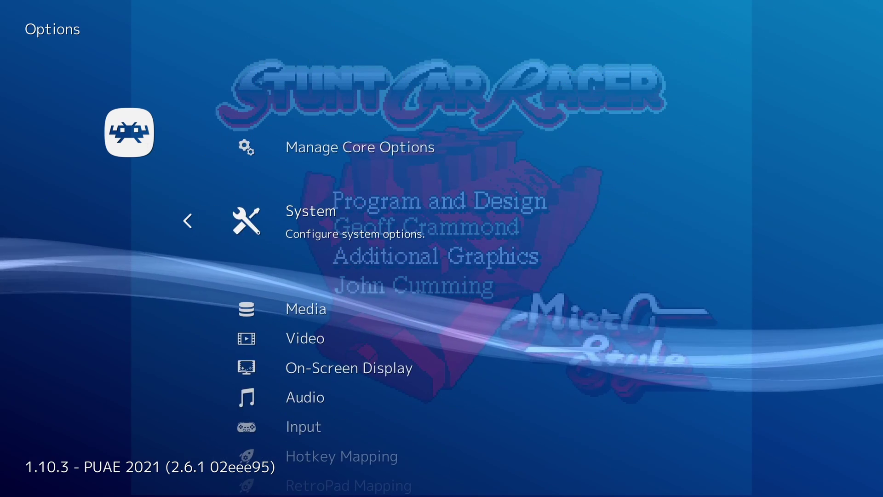
- Examine the device types available for Port 1 in Dyna Blaster's controls settings and return to the controls list
{"action": "key", "text": "Return"}
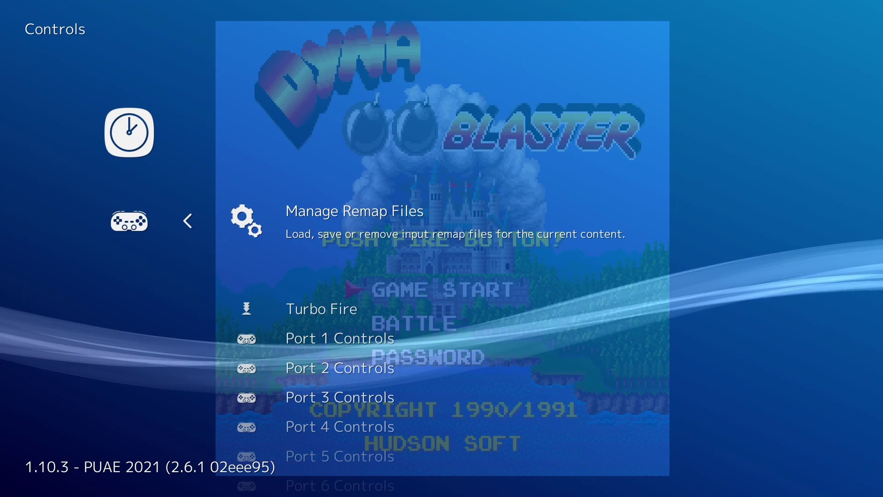
{"action": "key", "text": "Down"}
{"action": "key", "text": "Down"}
{"action": "key", "text": "Return"}
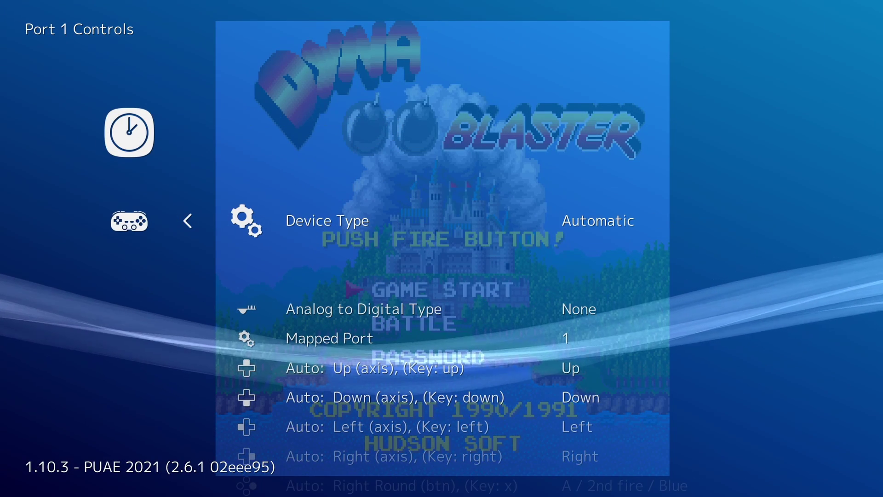
{"action": "key", "text": "Return"}
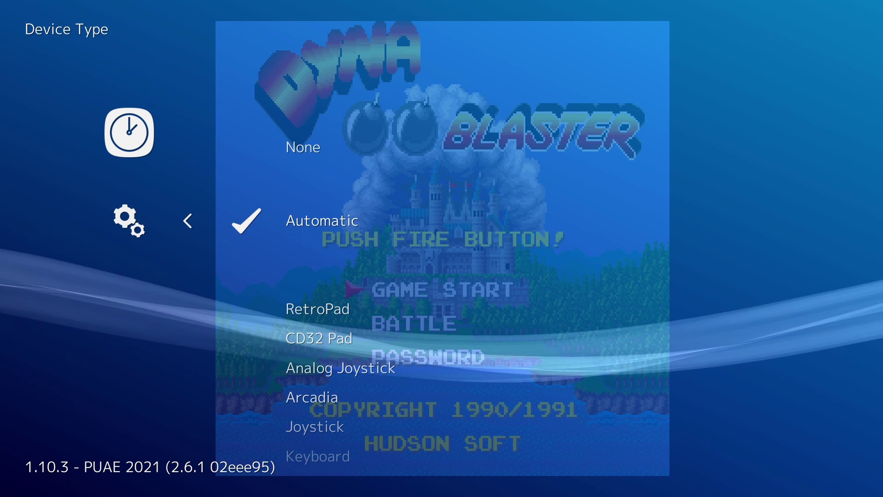
{"action": "key", "text": "Down"}
{"action": "key", "text": "Down"}
{"action": "key", "text": "Down"}
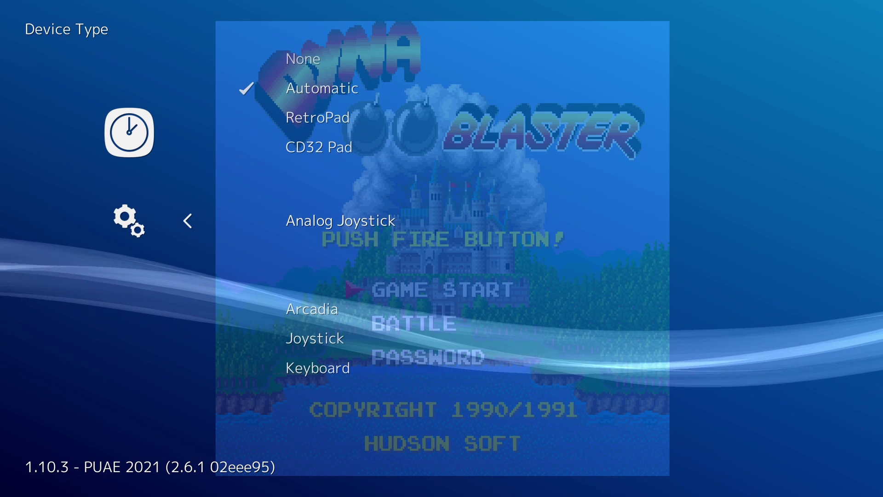
{"action": "key", "text": "BackSpace"}
{"action": "key", "text": "BackSpace"}
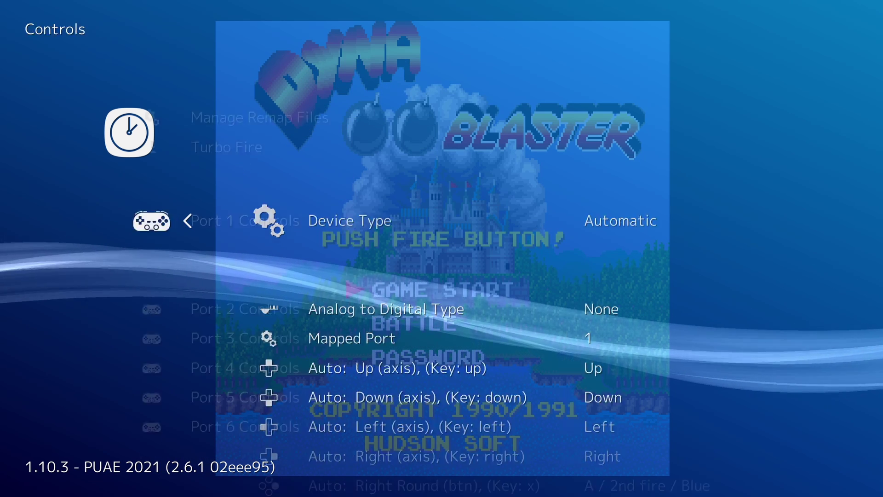
{"action": "key", "text": "Up"}
{"action": "key", "text": "Up"}
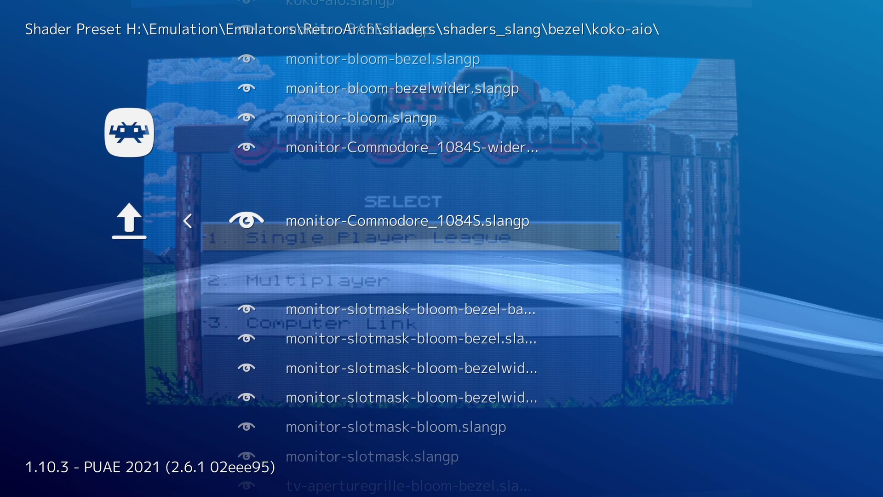
- Load the shader preset monitor-Commodore_1084S.slangp for Stunt Car Racer and return to the game
{"action": "key", "text": "Return"}
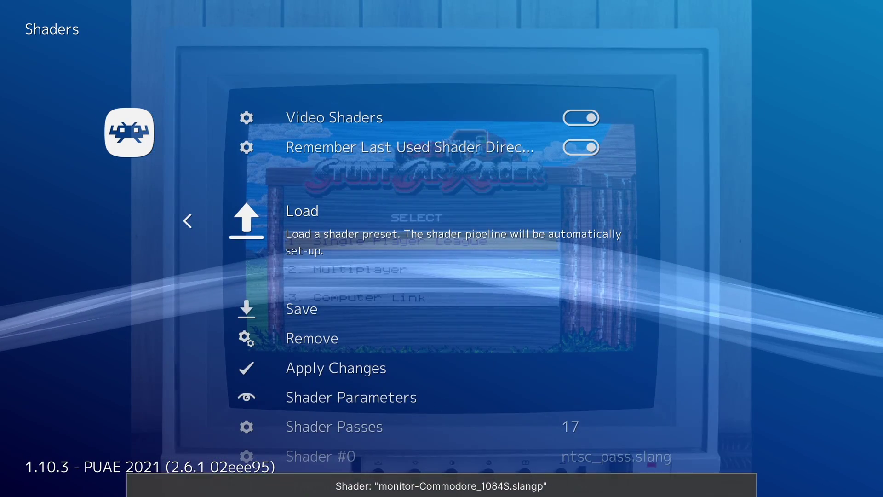
{"action": "key", "text": "F1"}
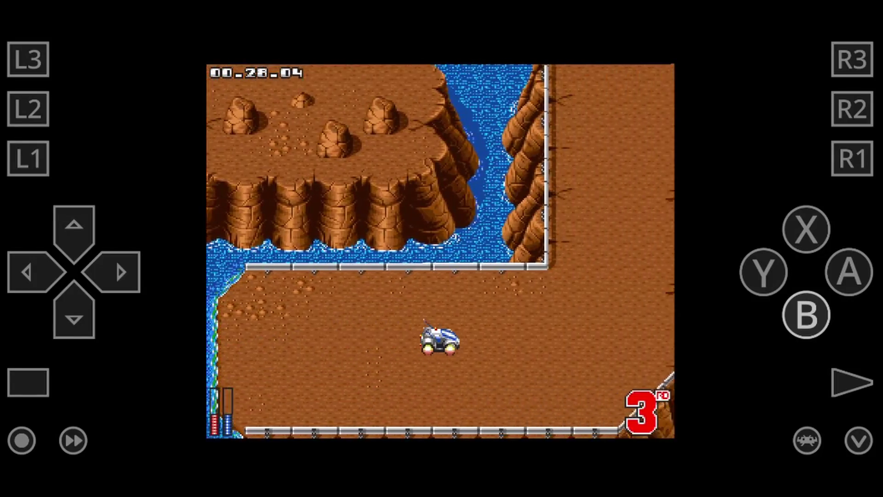
- Drive the car around the canyon track to the START line with the on-screen gamepad
{"action": "left_click", "coordinate": [112, 272]}
{"action": "left_click", "coordinate": [806, 314]}
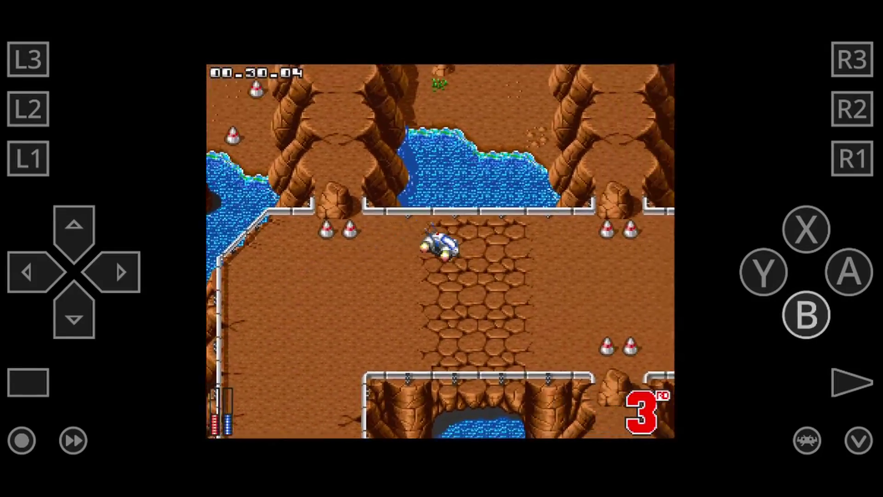
{"action": "left_click", "coordinate": [112, 272]}
{"action": "left_click", "coordinate": [27, 272]}
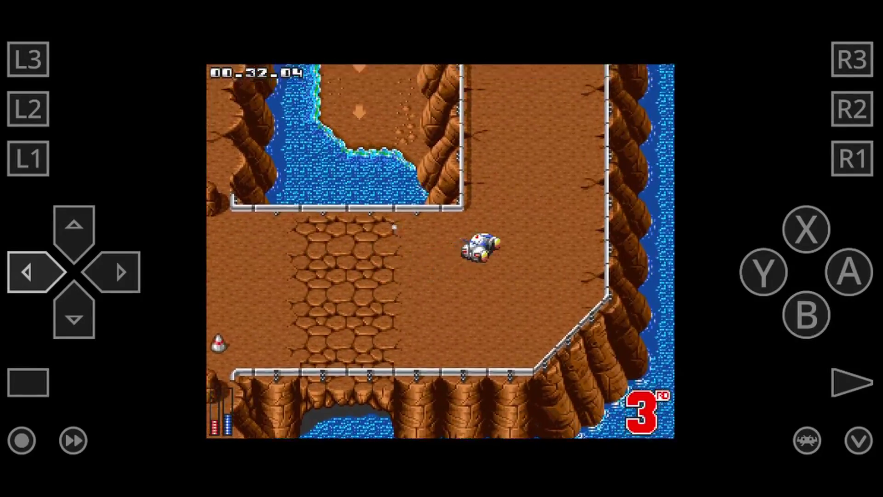
{"action": "left_click", "coordinate": [806, 314]}
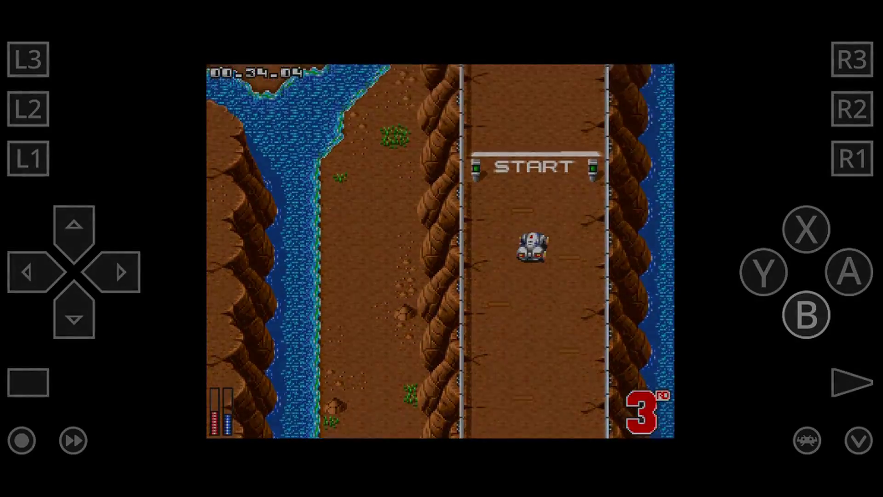